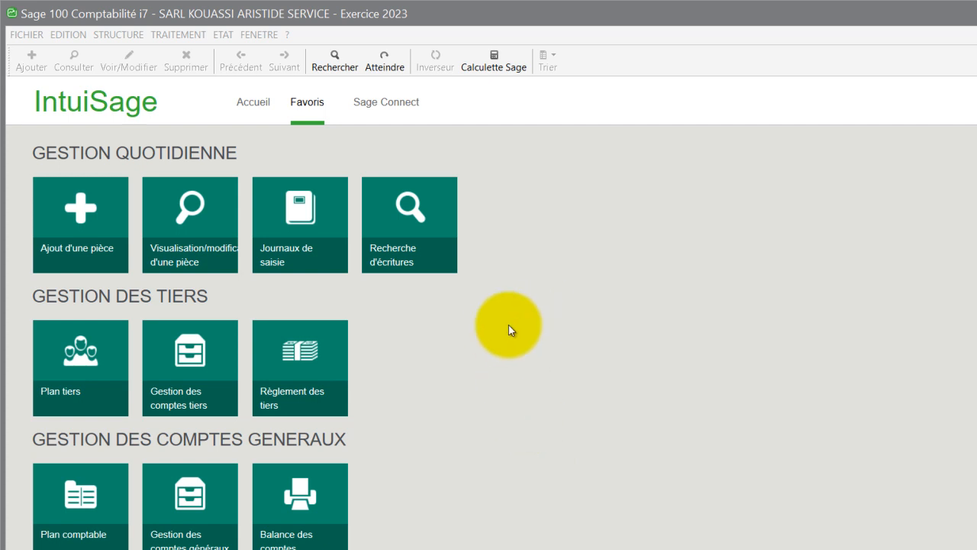
# Preview the complete account balance (Balance des comptes) for 01/06/23 to 31/12/23 with 6 colonnes and currency set to Toutes.
pyautogui.click(223, 34)
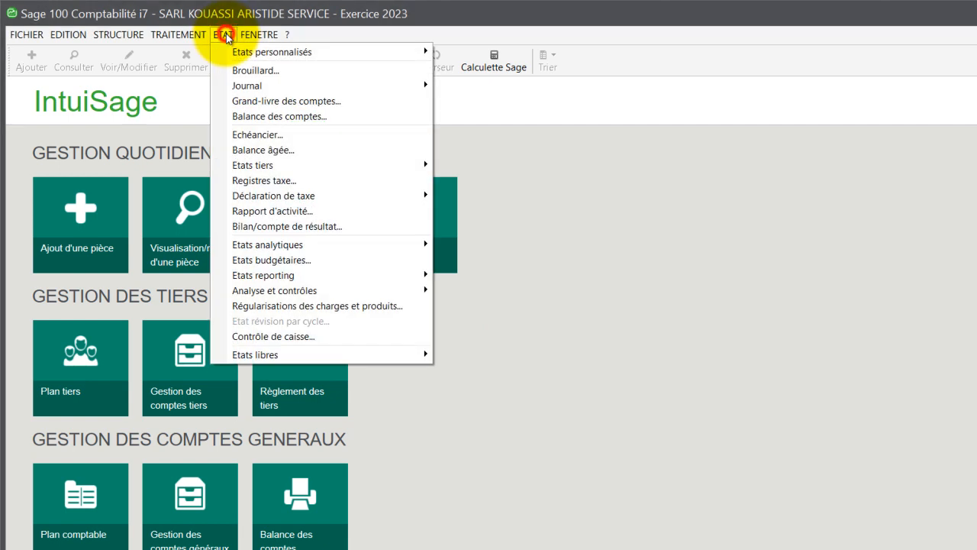
pyautogui.click(267, 118)
pyautogui.click(600, 350)
pyautogui.click(601, 394)
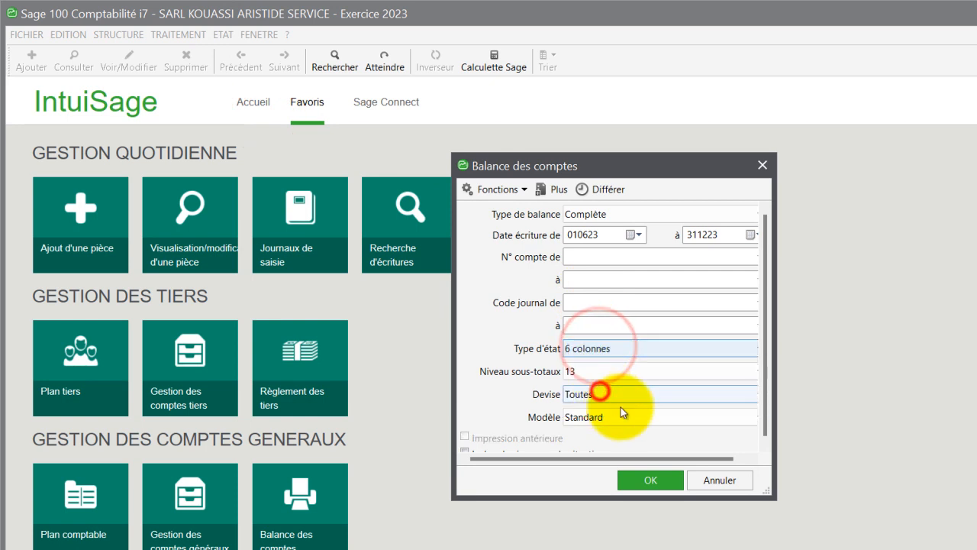
pyautogui.click(640, 486)
pyautogui.click(678, 465)
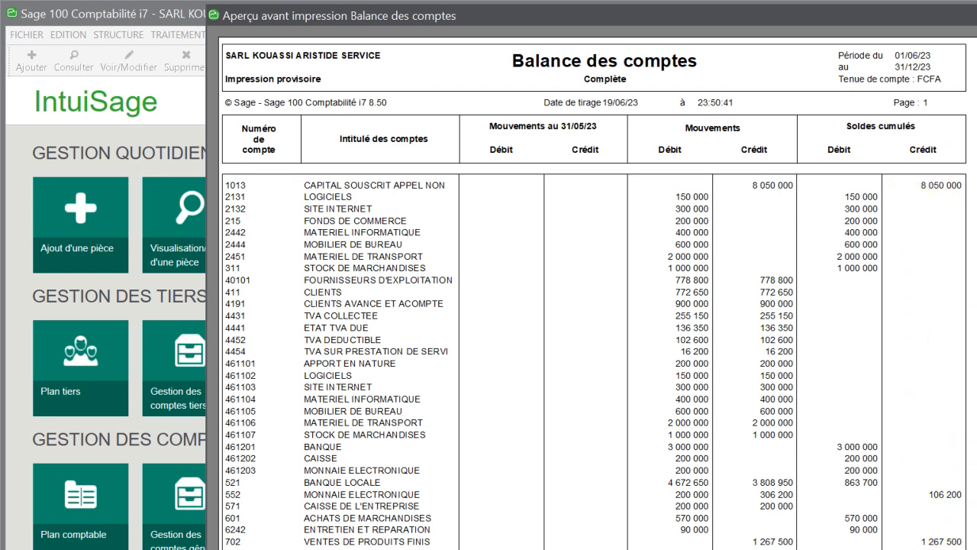
# Examine the totals on page 2 of the account balance preview and close it.
pyautogui.scroll(-2, 962, 536)
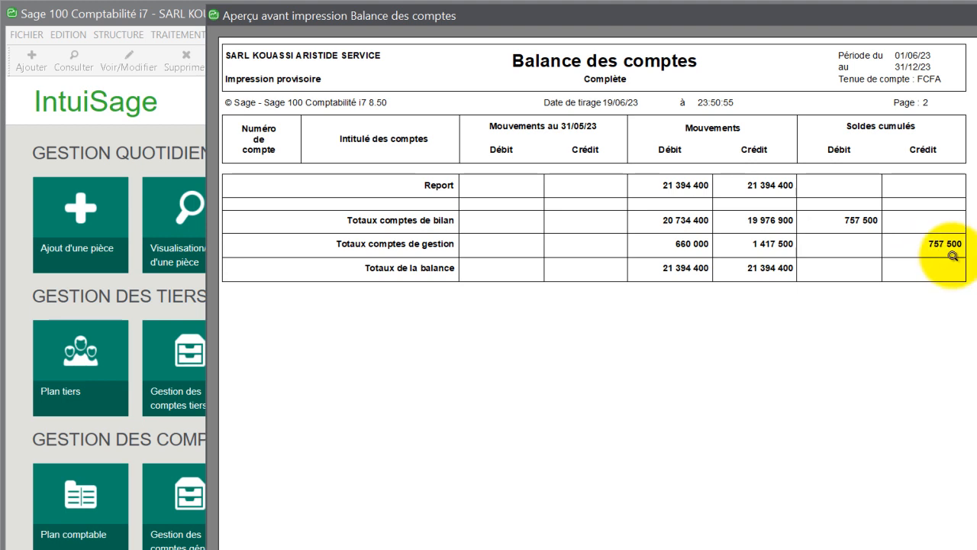
pyautogui.click(691, 185)
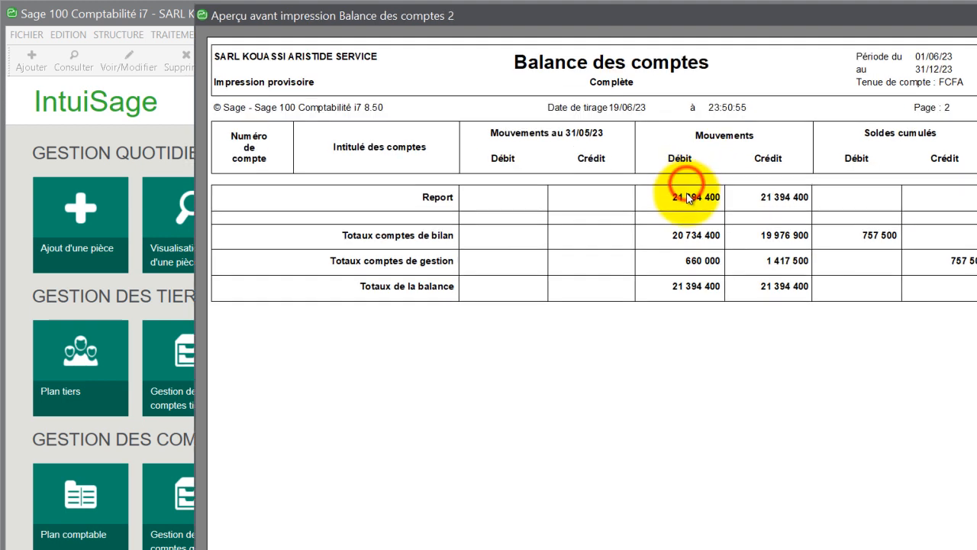
pyautogui.click(687, 191)
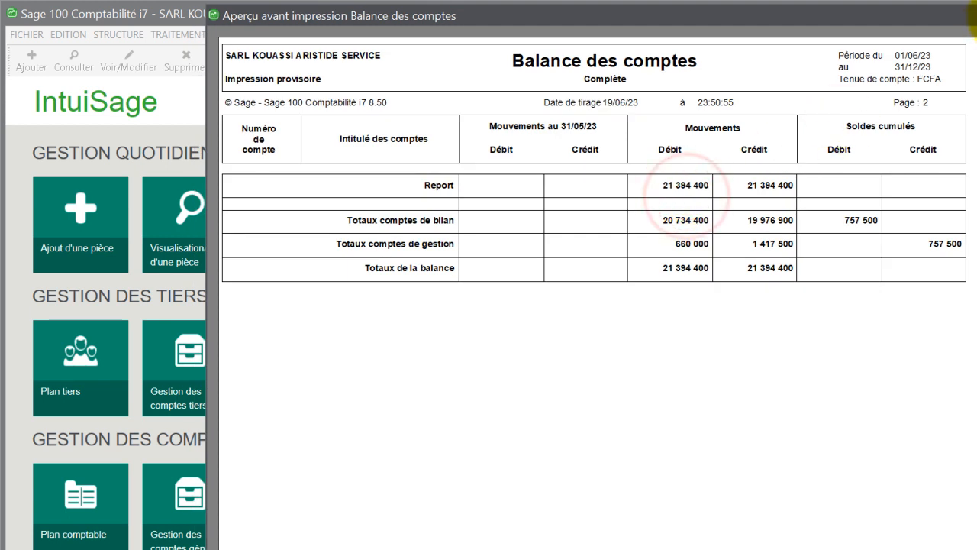
pyautogui.click(964, 14)
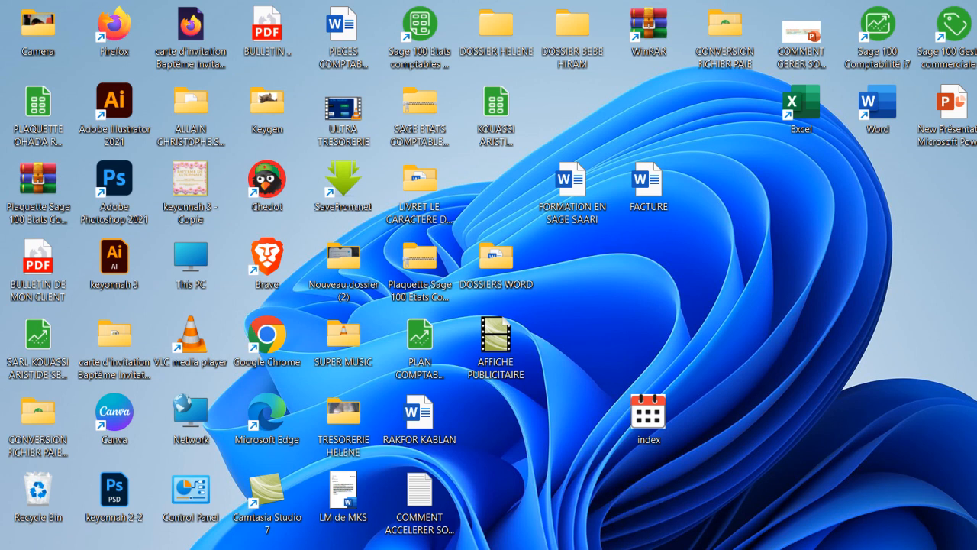
# Switch to Sage 100 Etats comptables et fiscaux and start the creation of a new file.
pyautogui.click(439, 548)
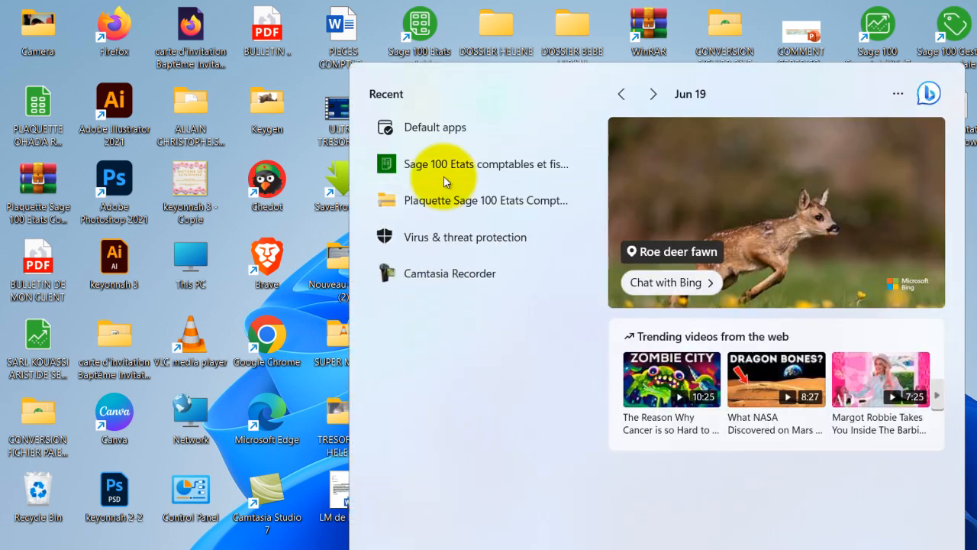
pyautogui.click(448, 165)
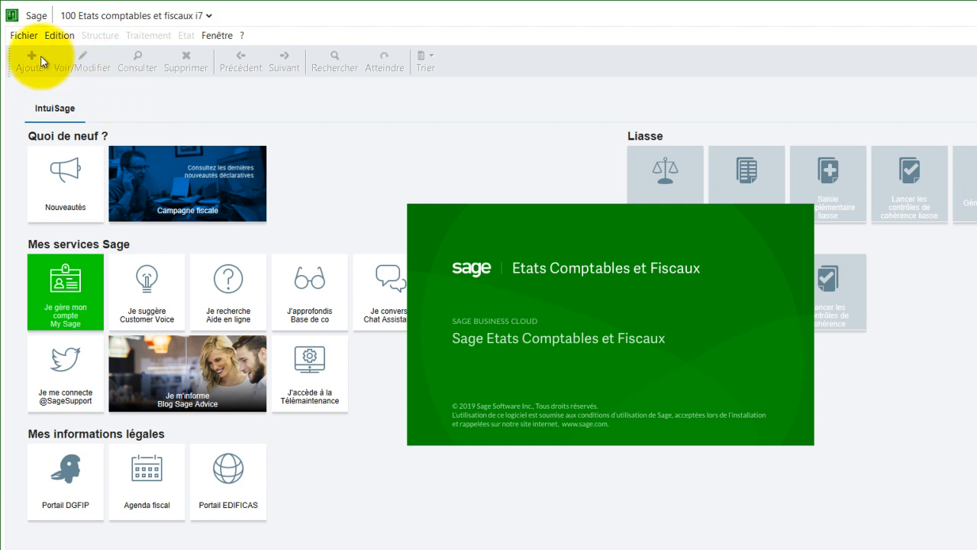
pyautogui.click(24, 35)
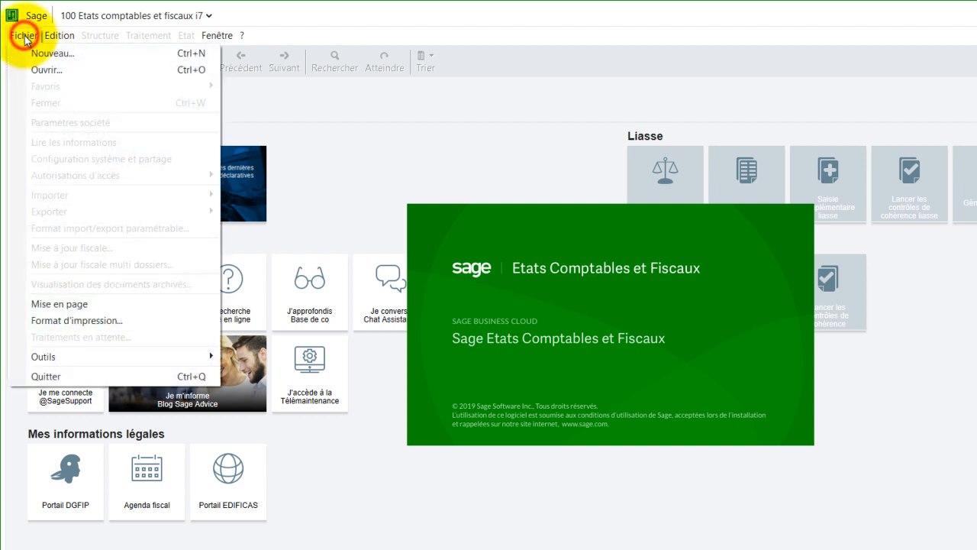
pyautogui.click(55, 57)
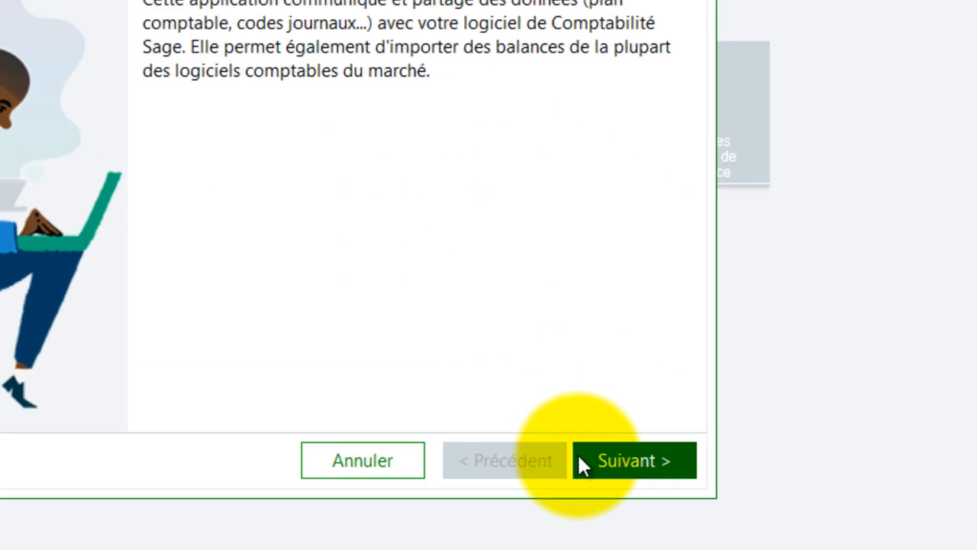
# Associate the existing accounting file SARL KOUASSI ARISTIDE SERVICE with the new file and accept the company details.
pyautogui.click(780, 478)
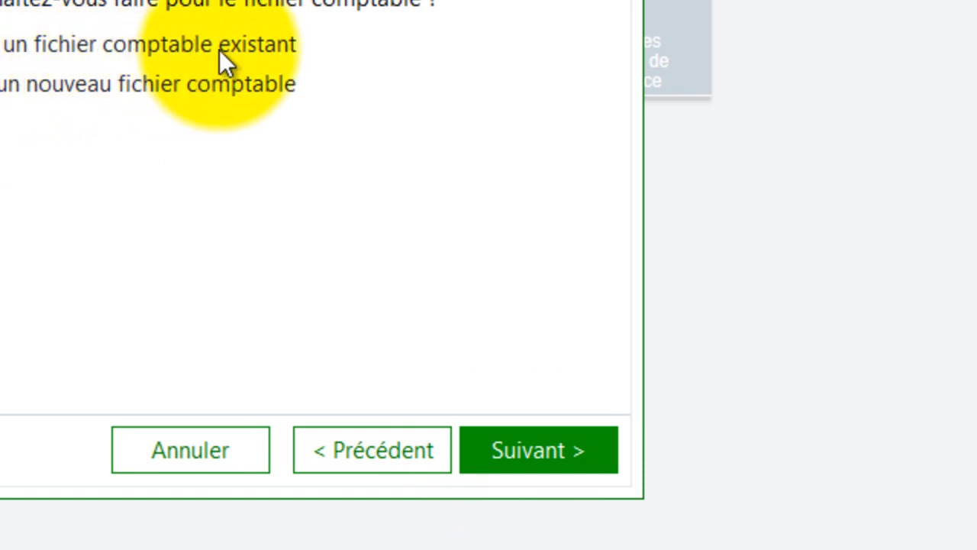
pyautogui.click(520, 452)
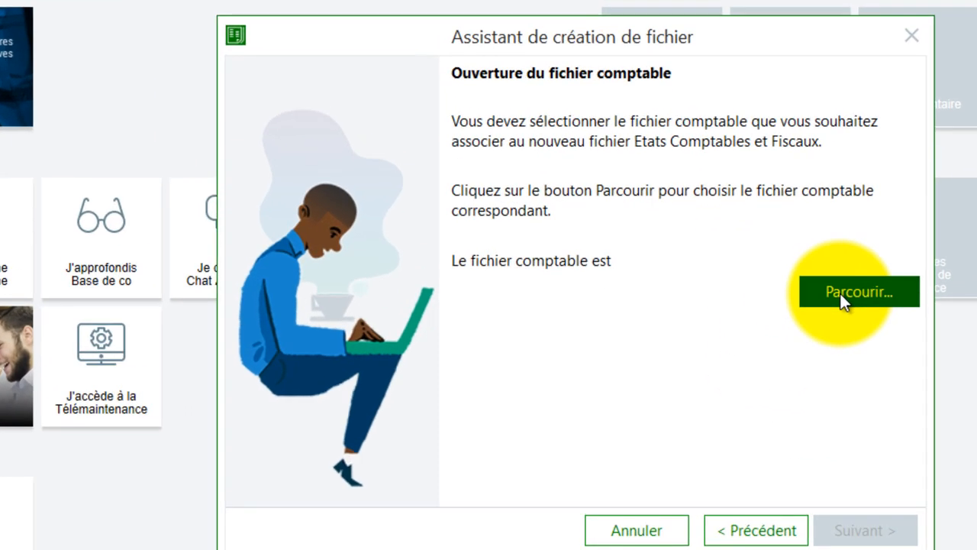
pyautogui.click(840, 293)
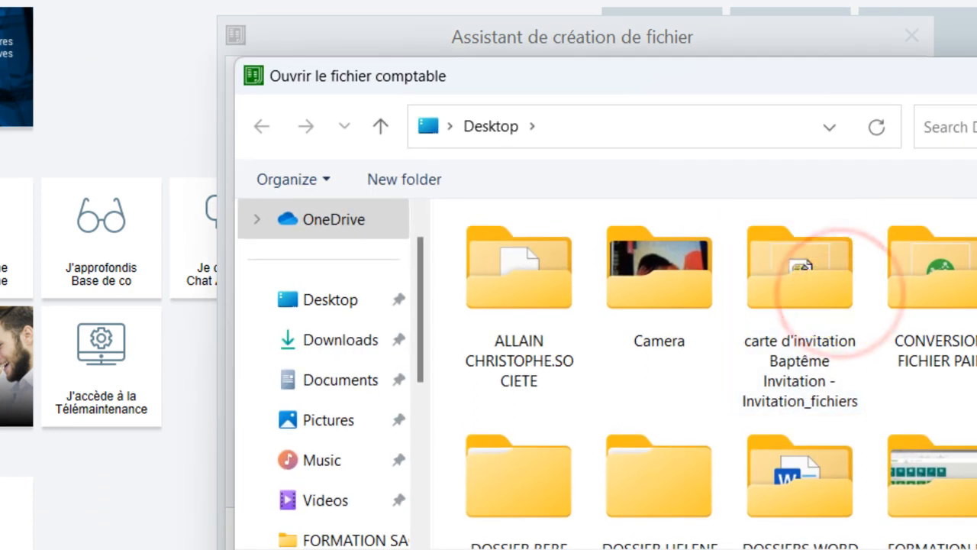
pyautogui.scroll(-5, 717, 374)
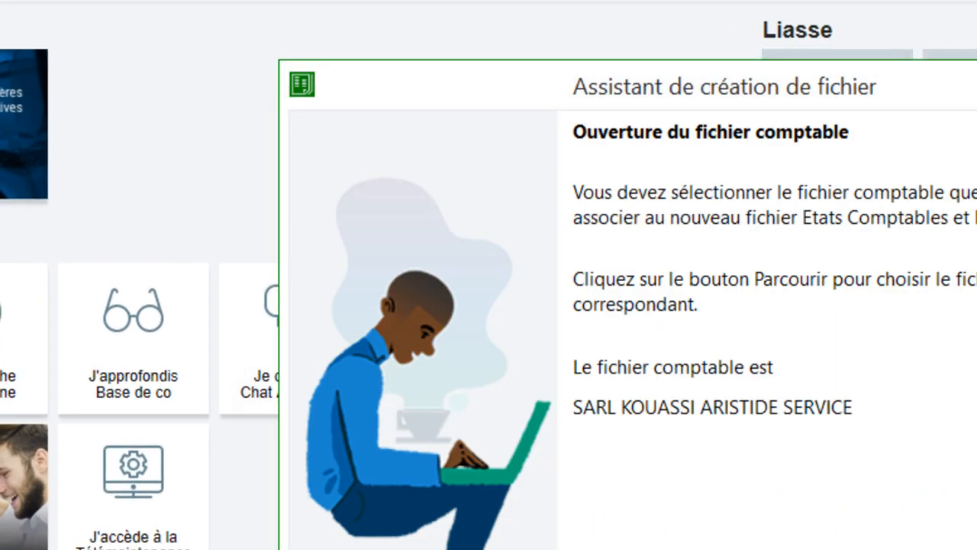
pyautogui.press('Return')
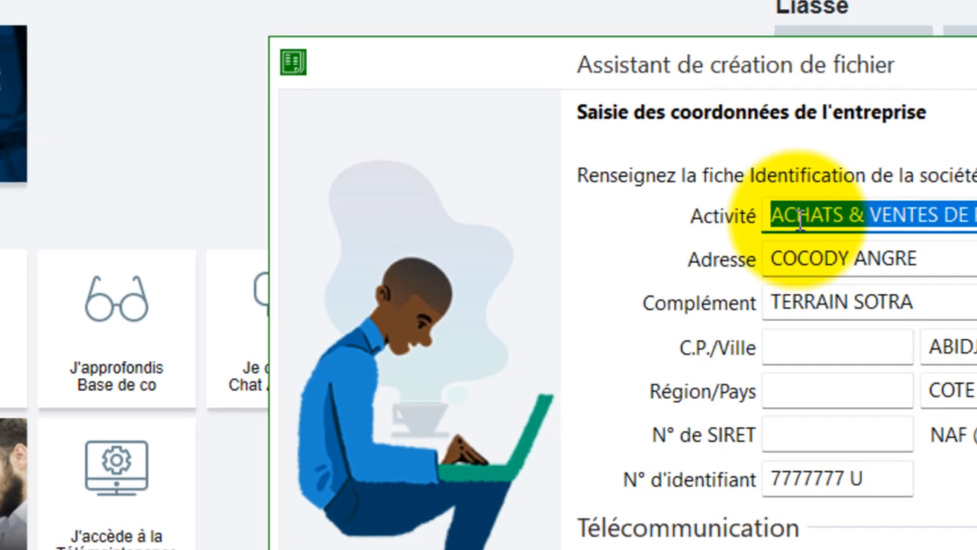
pyautogui.press('Return')
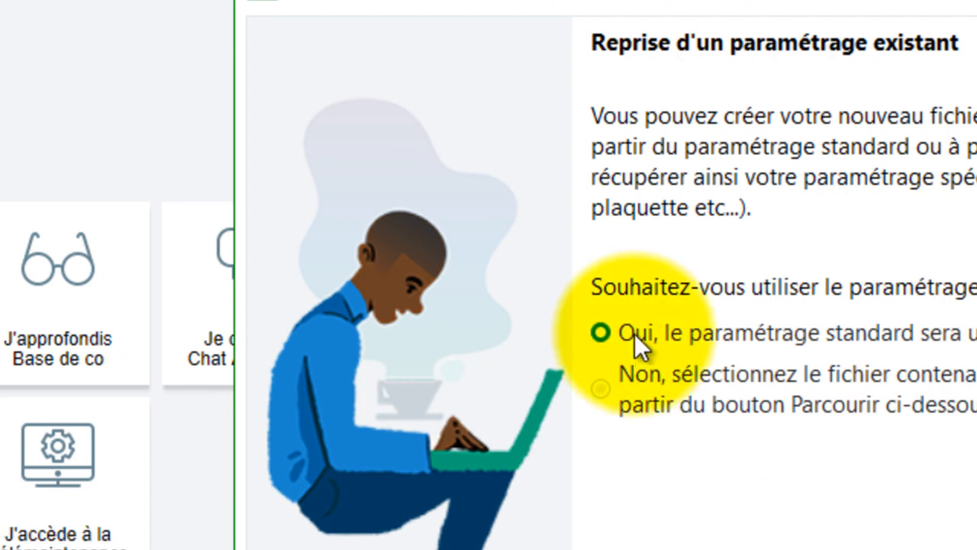
# Take the settings from the existing file KOUASSI ARISTIDE SERVICE instead of the standard ones, entering the administrator password to access it.
pyautogui.click(600, 391)
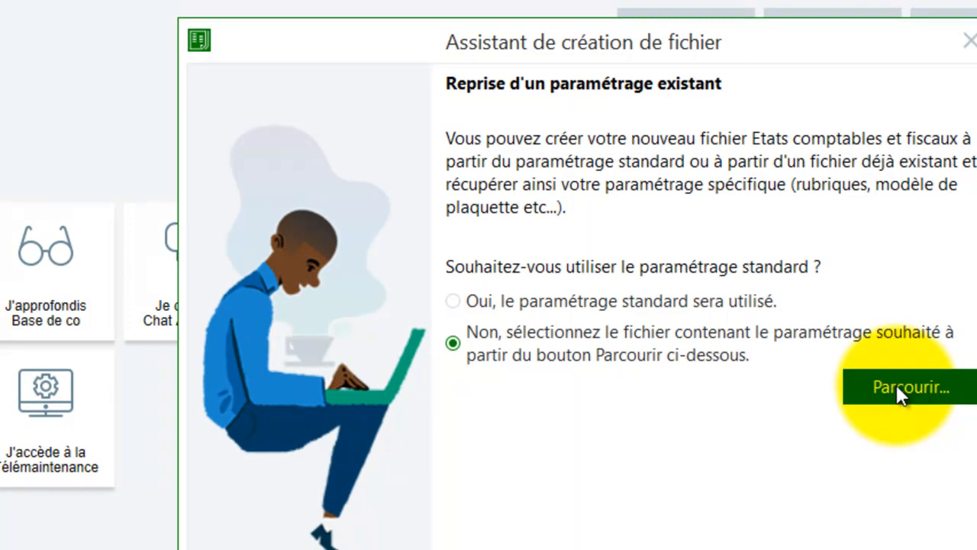
pyautogui.click(976, 445)
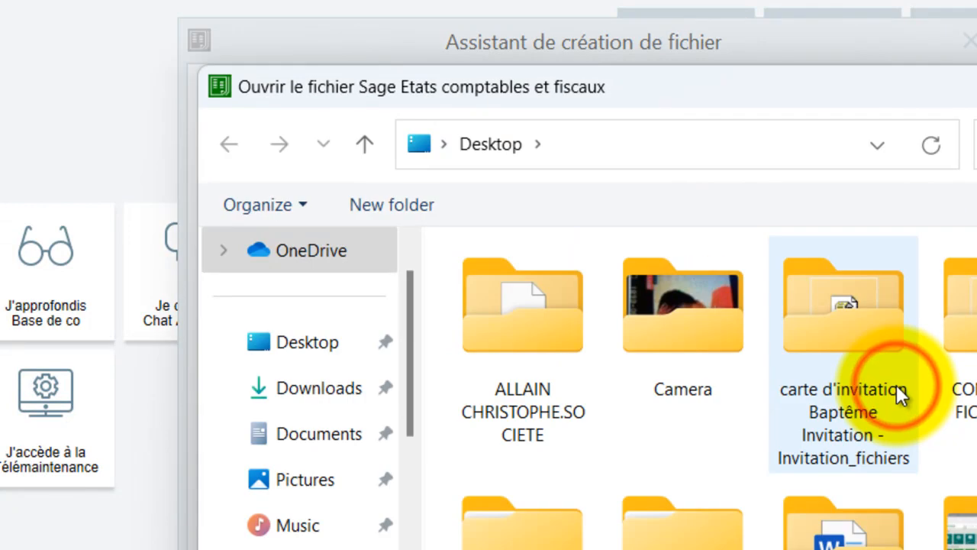
pyautogui.scroll(-1, 720, 387)
pyautogui.scroll(-6, 720, 388)
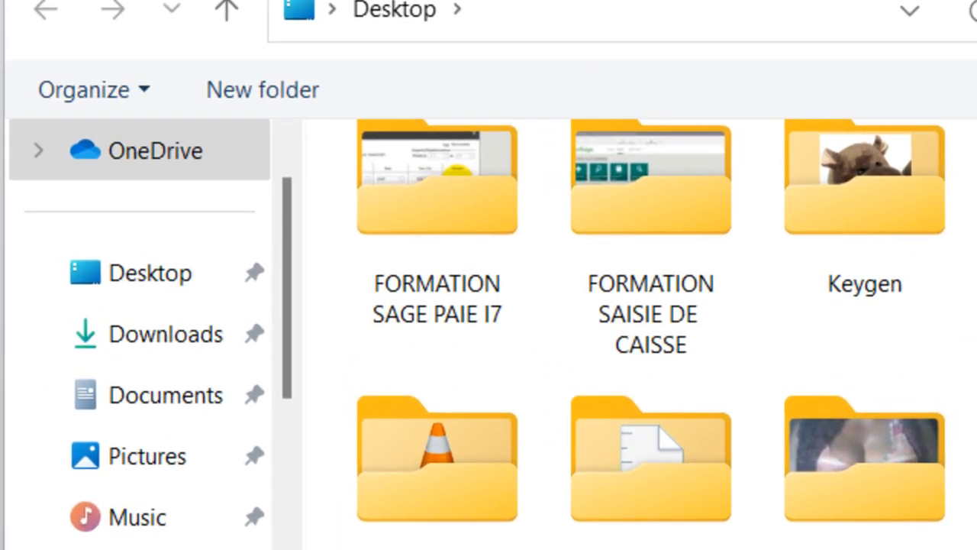
pyautogui.doubleClick(976, 501)
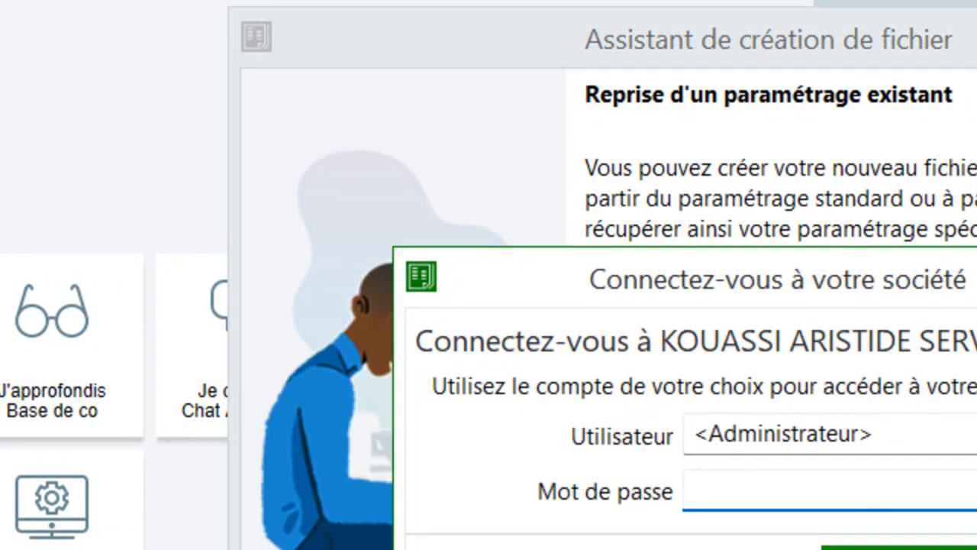
pyautogui.write('••••••')
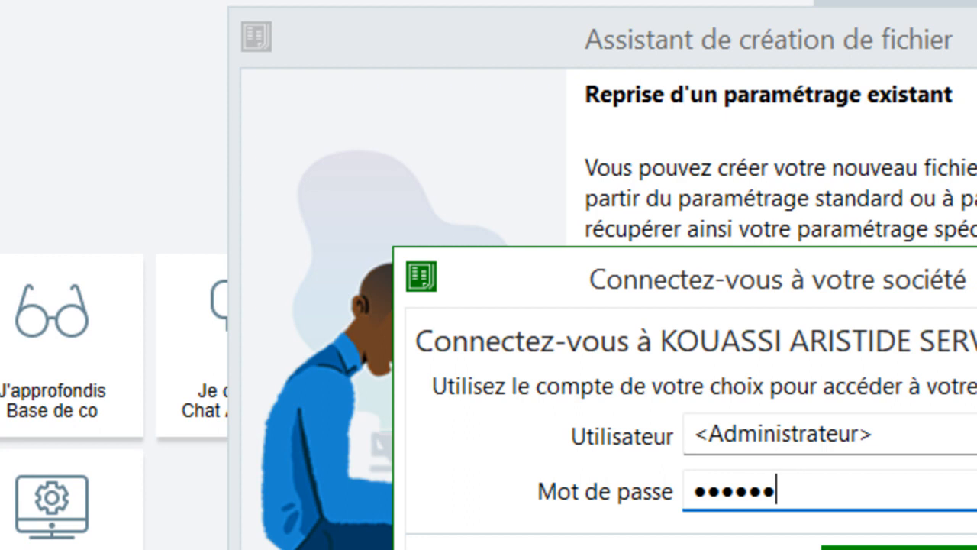
pyautogui.write('•••')
pyautogui.press('Return')
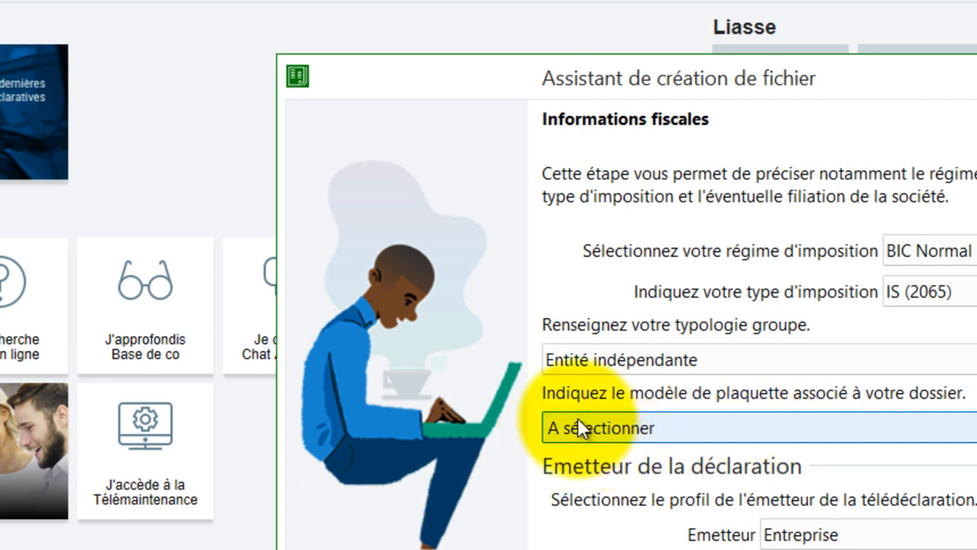
# Set the file's plaquette model to HOADA in the tax information and accept the other tax settings.
pyautogui.click(691, 426)
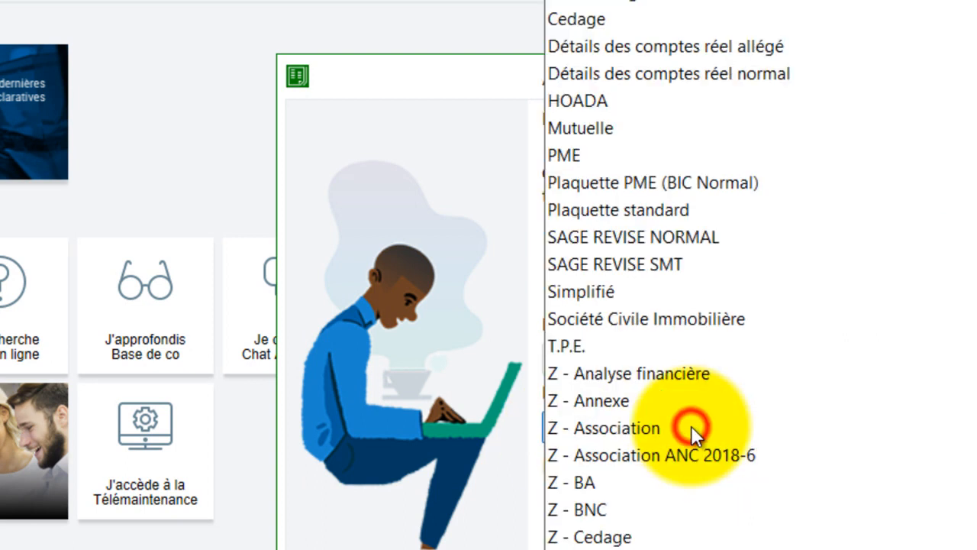
pyautogui.click(581, 102)
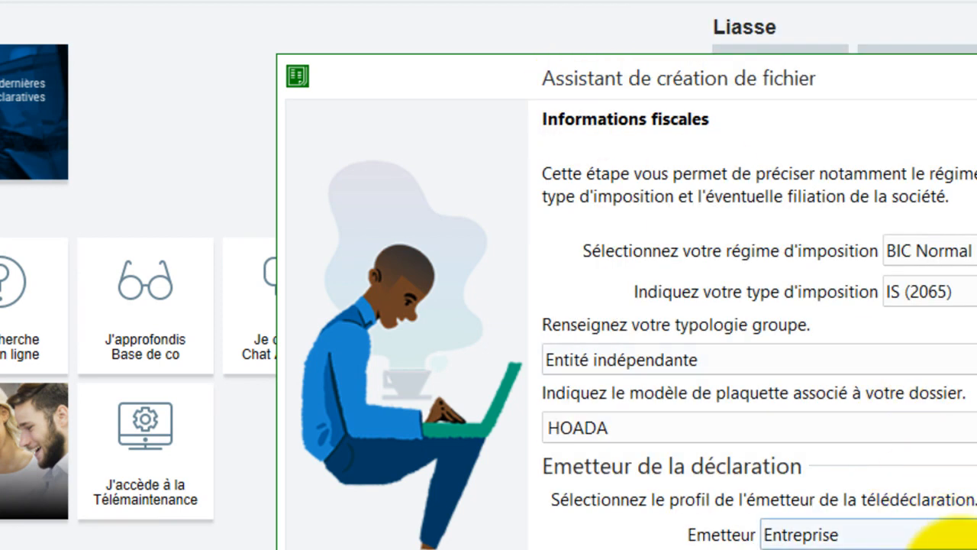
pyautogui.press('Return')
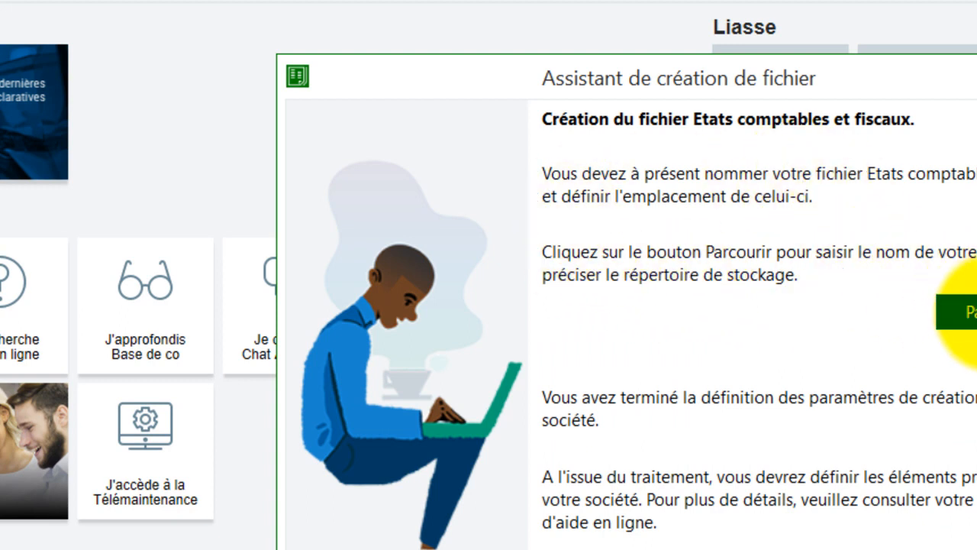
pyautogui.click(962, 312)
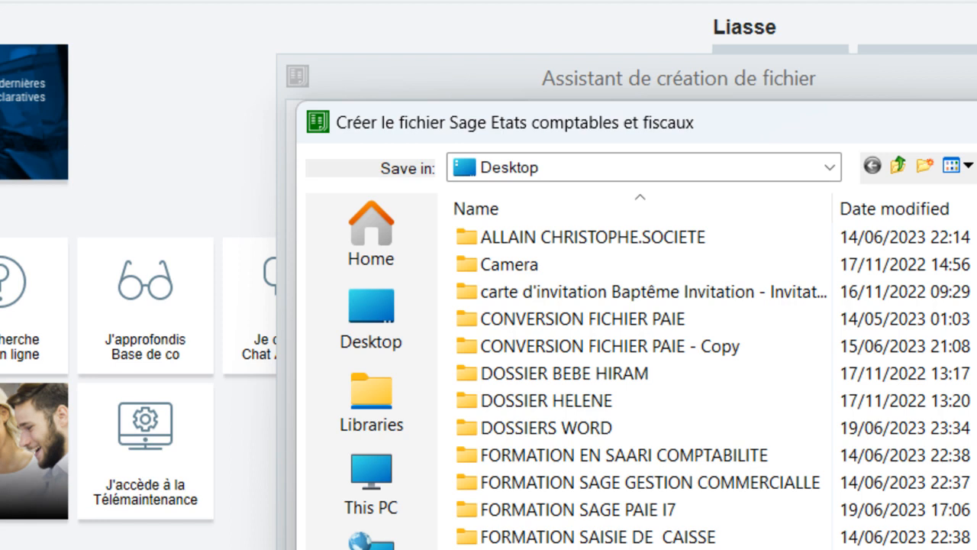
pyautogui.click(753, 385)
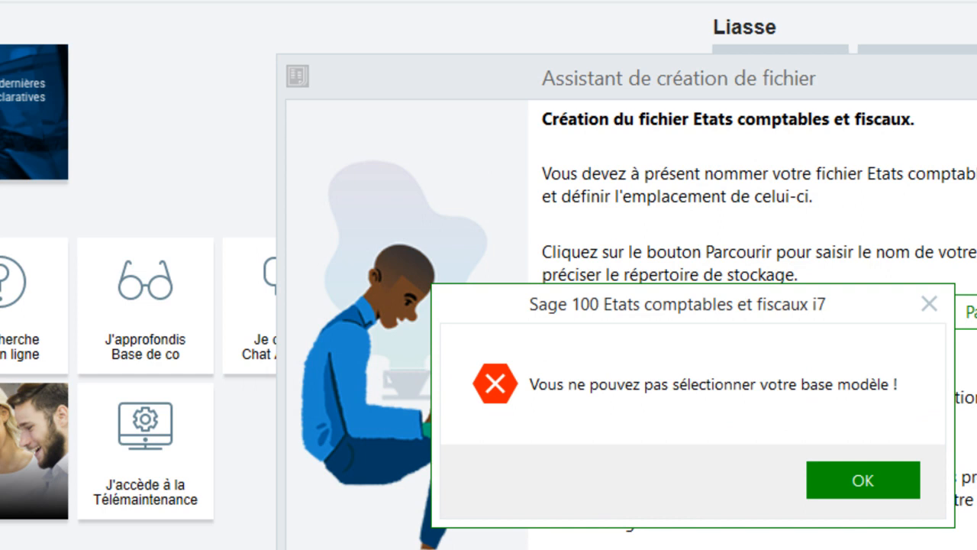
pyautogui.click(903, 482)
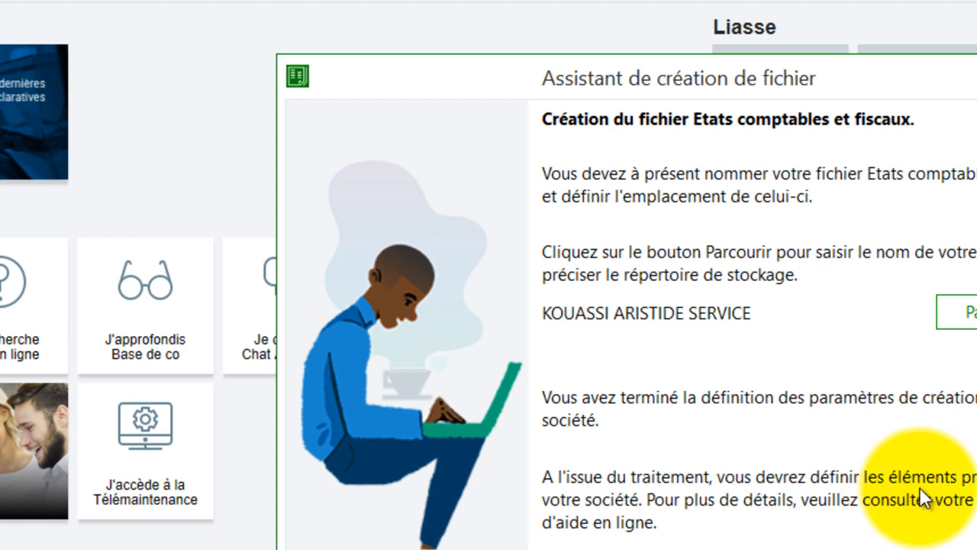
# Name the new file FORMATION......etf on the Desktop and launch its creation.
pyautogui.click(960, 313)
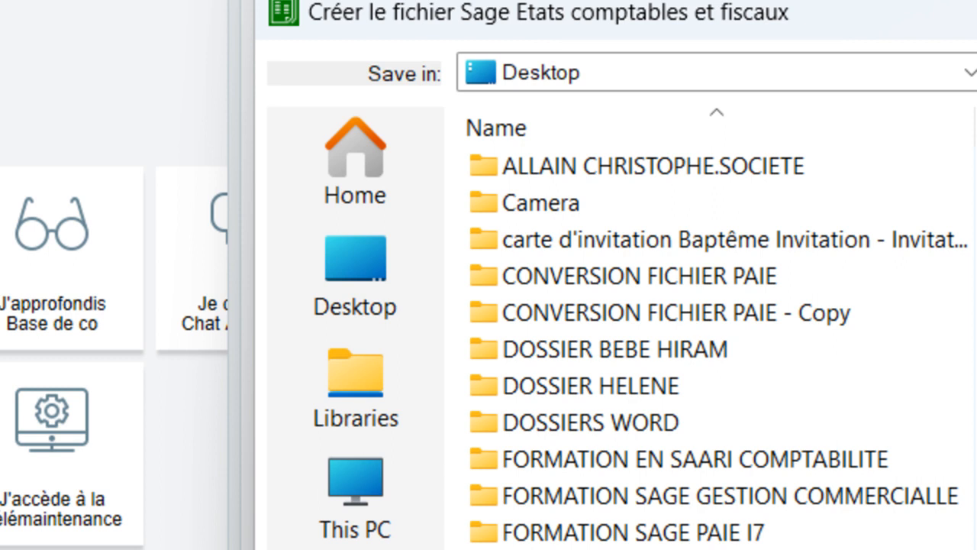
pyautogui.press('Return')
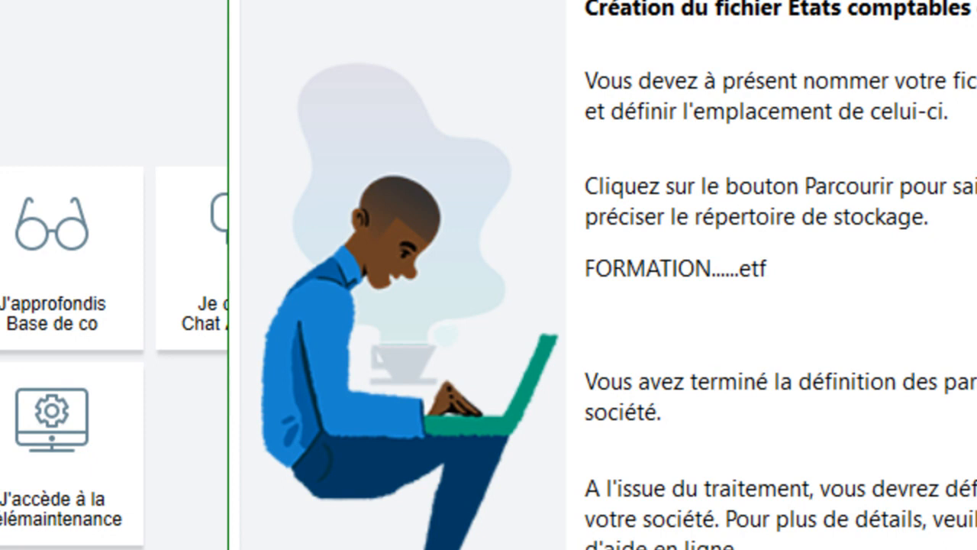
pyautogui.press('Return')
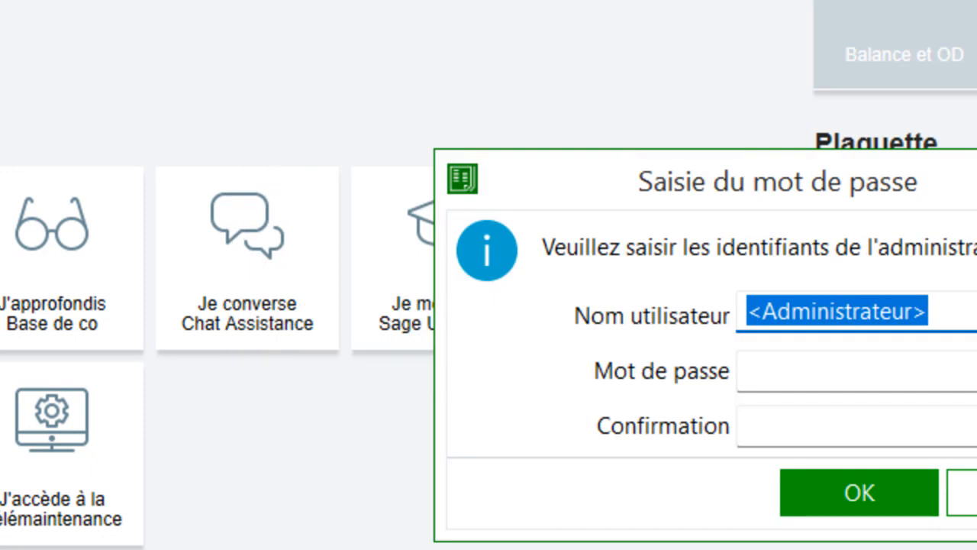
# Enter and confirm the administrator password for the new file and validate the credentials.
pyautogui.click(844, 363)
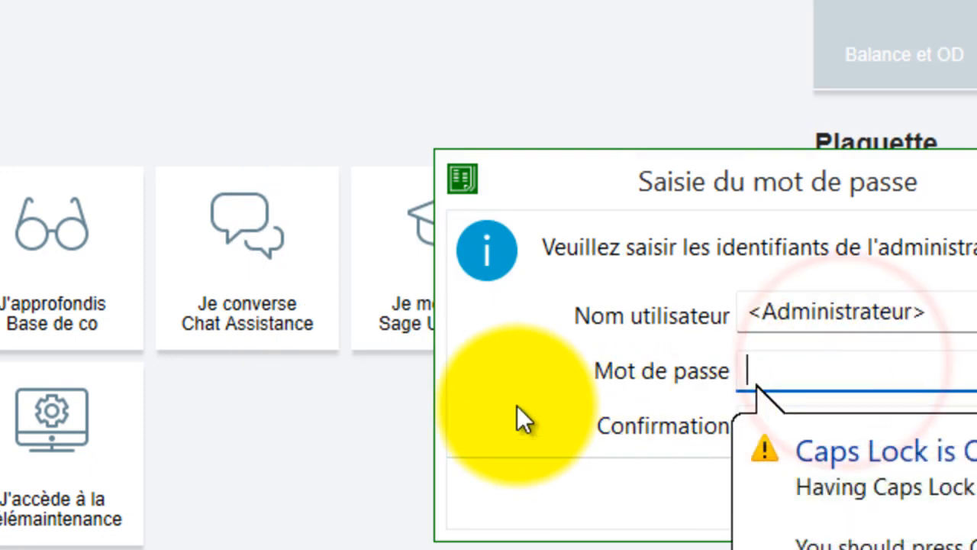
pyautogui.write('a')
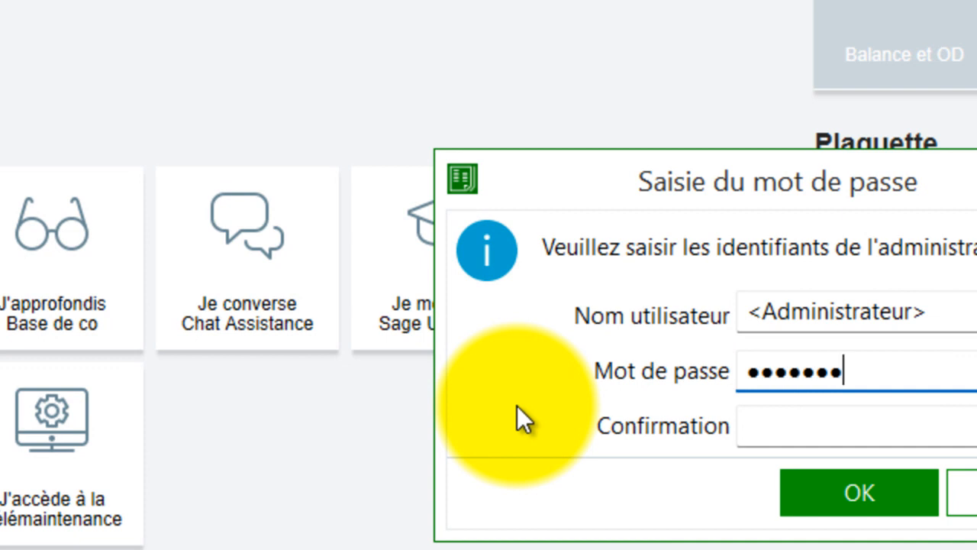
pyautogui.press('Tab')
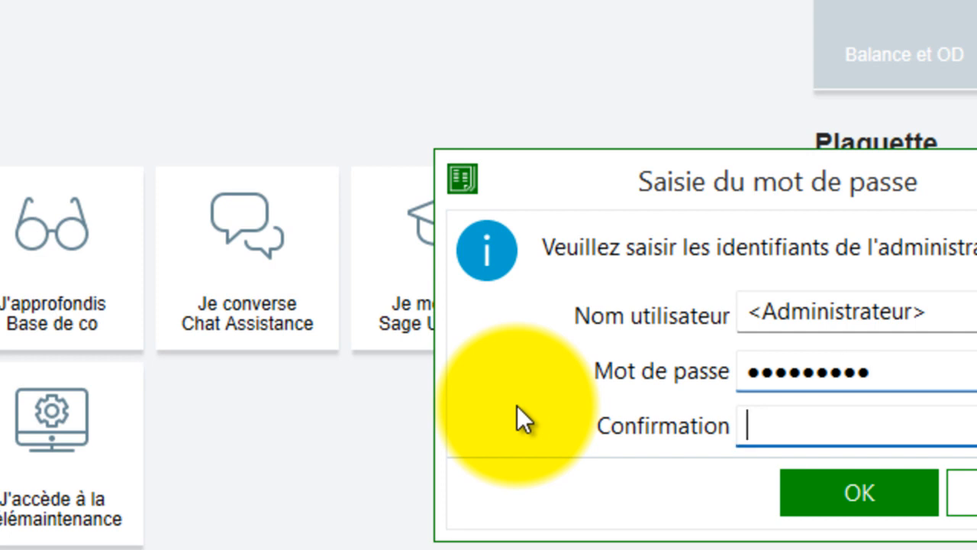
pyautogui.write('a')
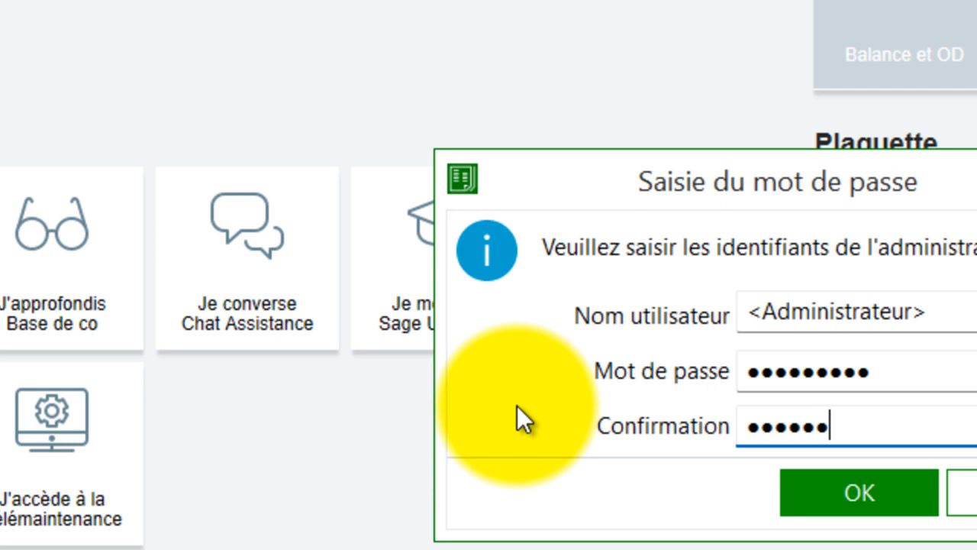
pyautogui.write('aa')
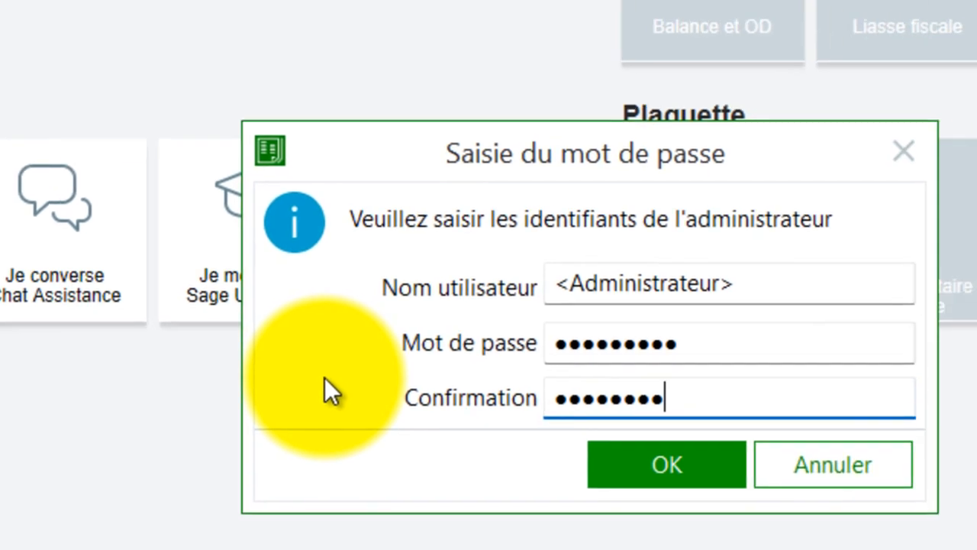
pyautogui.press('Return')
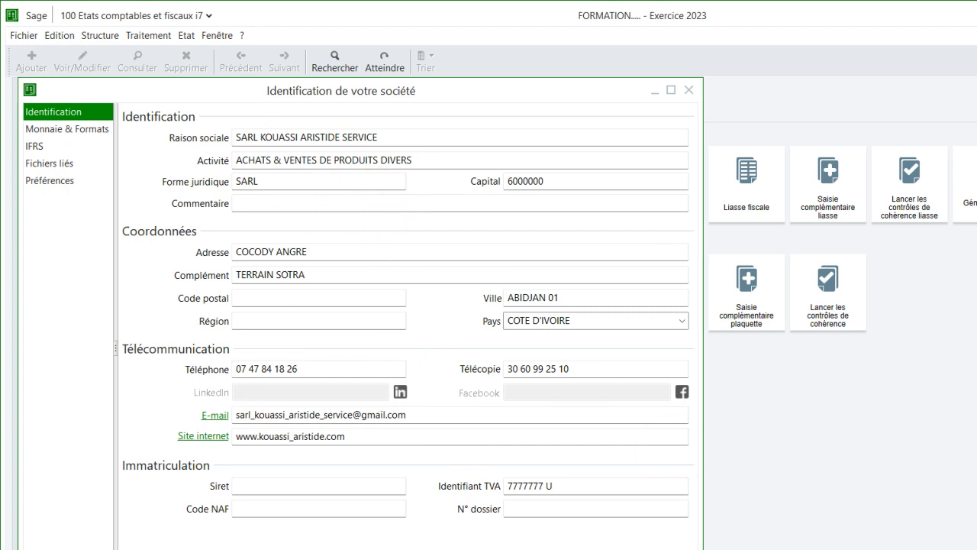
# Close the company identification and settings windows and open the HOADA plaquette for data entry.
pyautogui.click(565, 549)
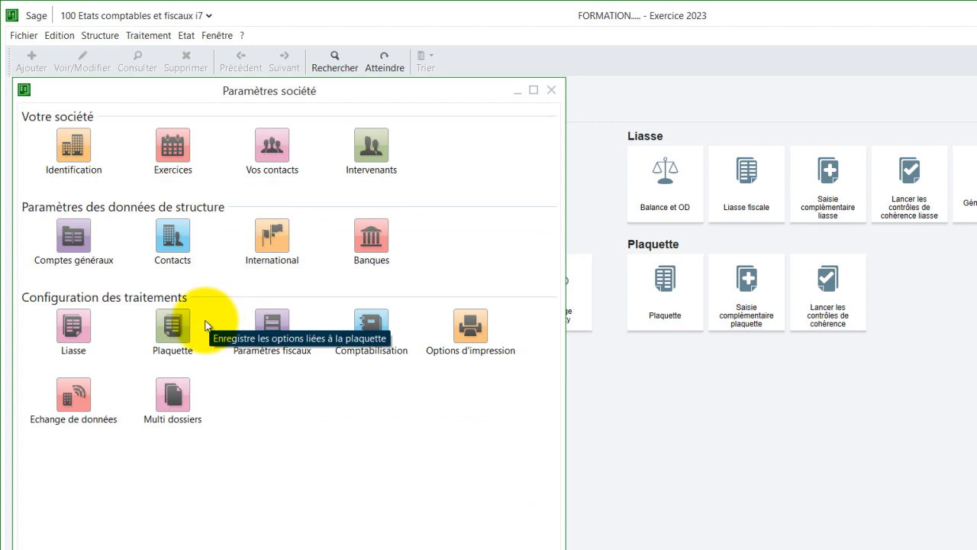
pyautogui.click(554, 92)
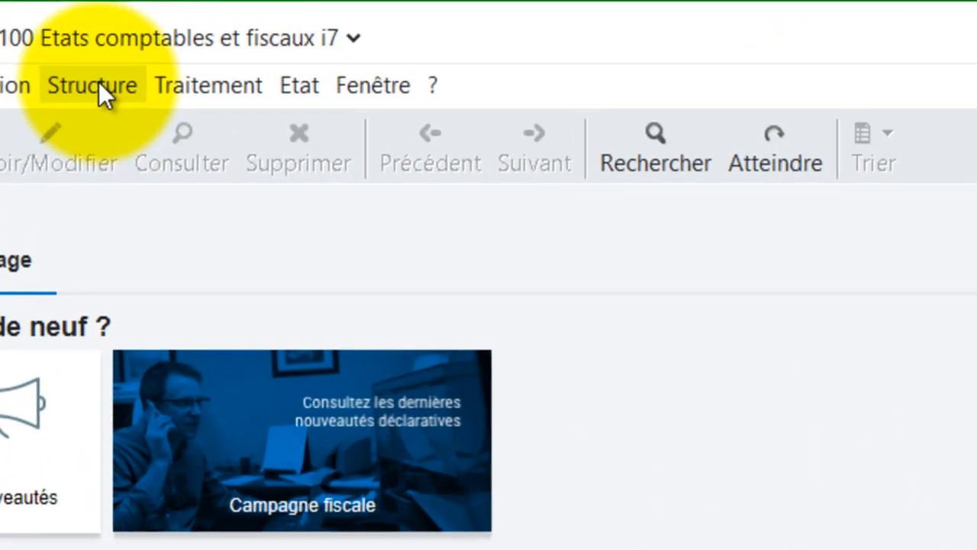
pyautogui.click(103, 35)
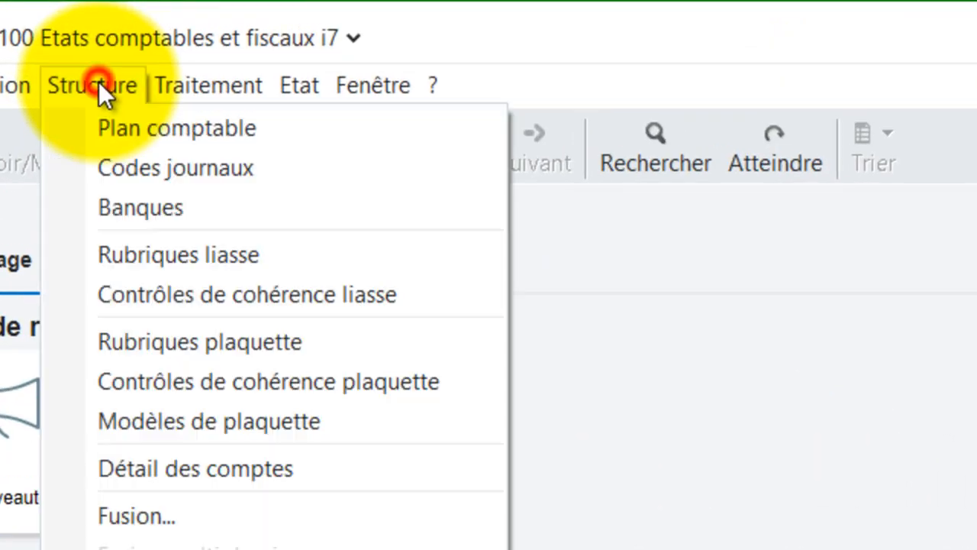
pyautogui.moveTo(165, 87)
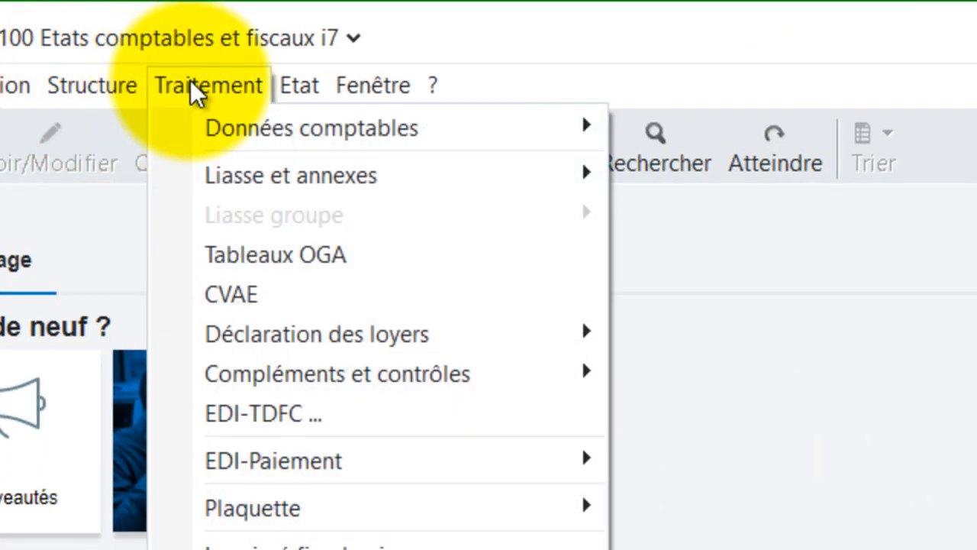
pyautogui.moveTo(216, 519)
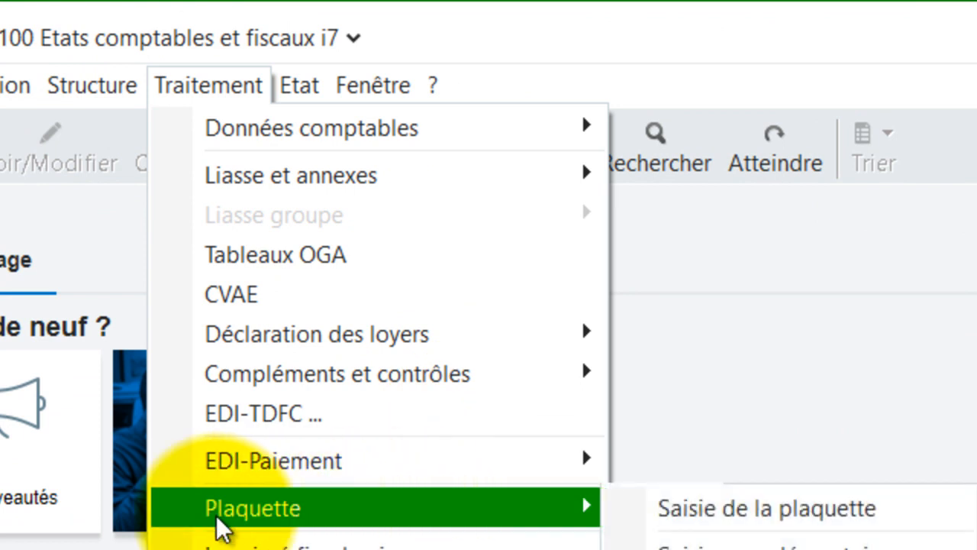
pyautogui.click(733, 517)
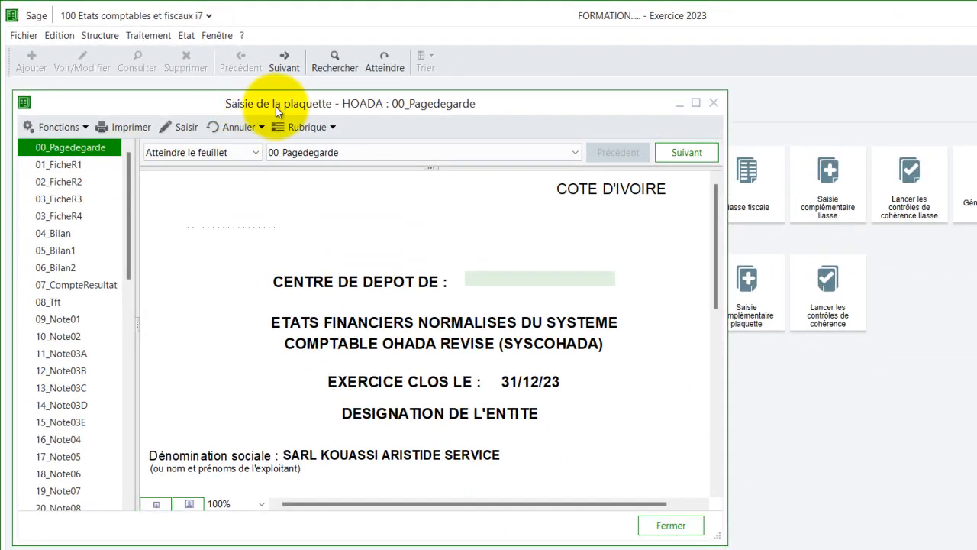
# Examine the fillable fields of the cover page 00_Pagedegarde, such as the filing centre, usual acronym and tax identification.
pyautogui.click(481, 280)
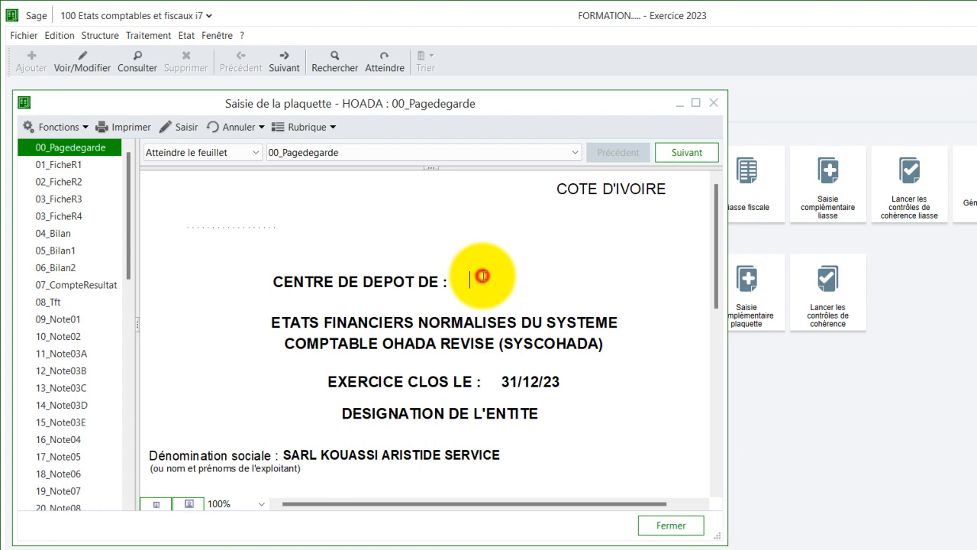
pyautogui.moveTo(714, 227); pyautogui.dragTo(688, 332)
pyautogui.click(251, 219)
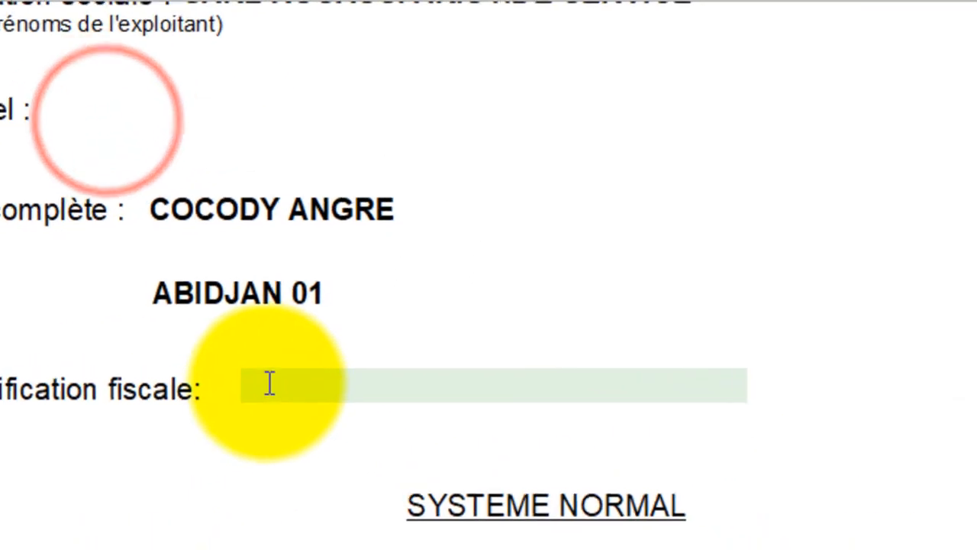
pyautogui.click(319, 333)
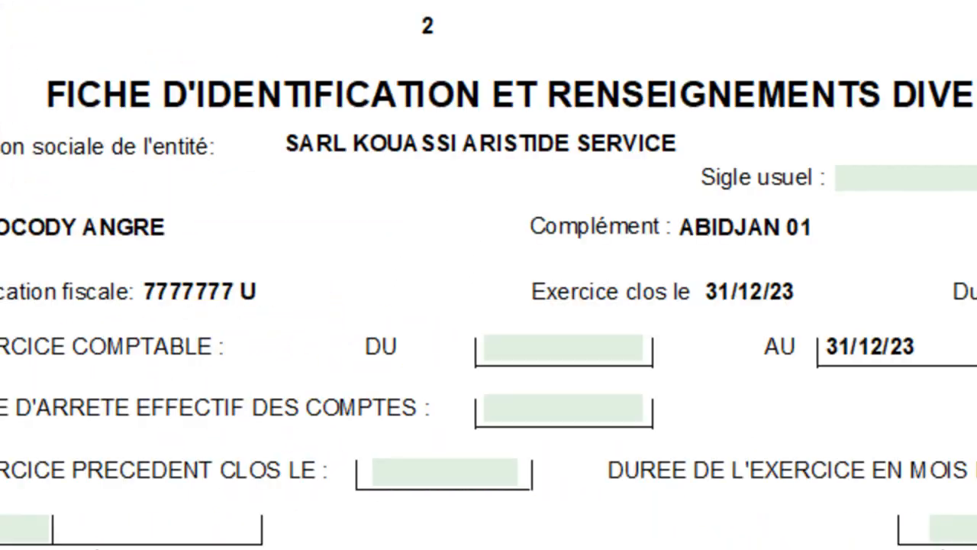
# Examine the acronym, fiscal-year date, court registry and social security number fields of sheet 01_FicheR1, and close the plaquette entry.
pyautogui.click(854, 178)
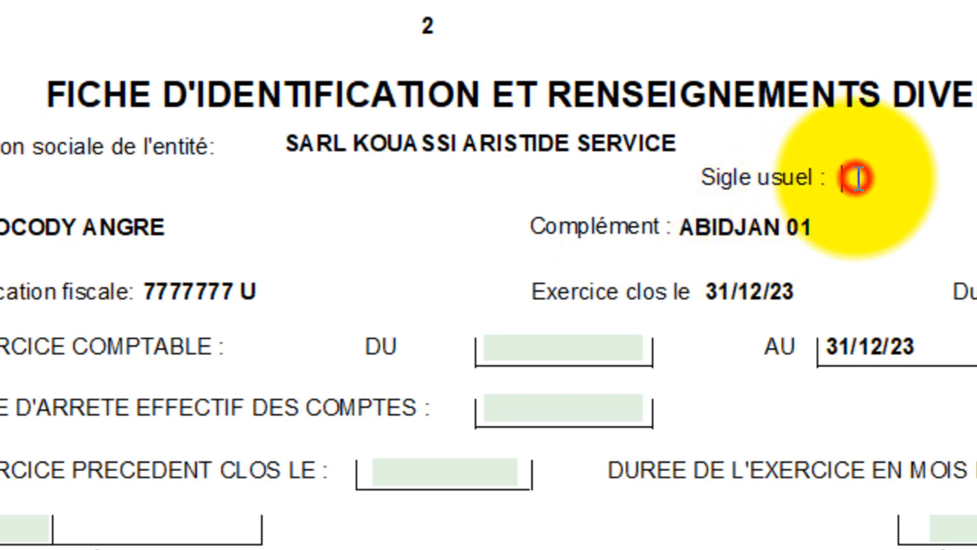
pyautogui.click(538, 355)
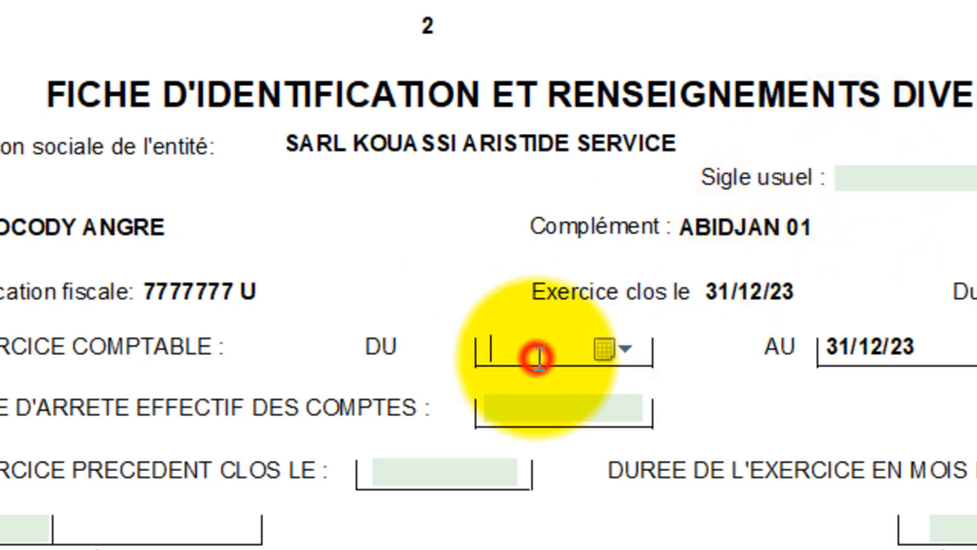
pyautogui.click(556, 408)
pyautogui.click(454, 474)
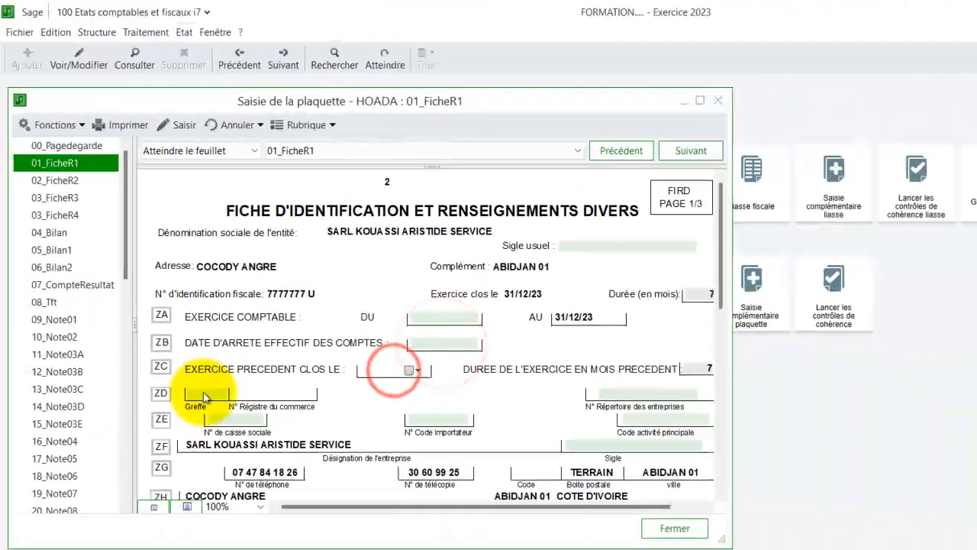
pyautogui.click(205, 391)
pyautogui.click(223, 416)
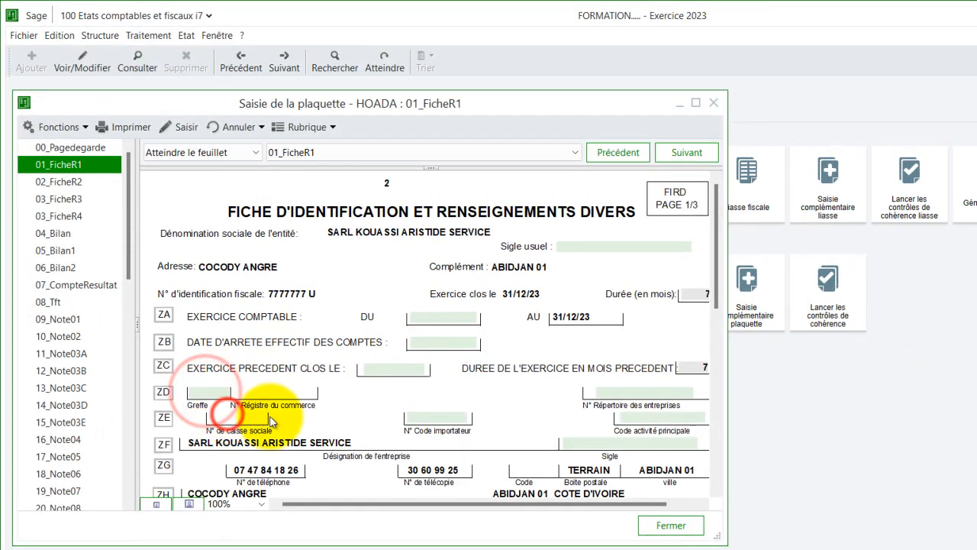
pyautogui.click(713, 104)
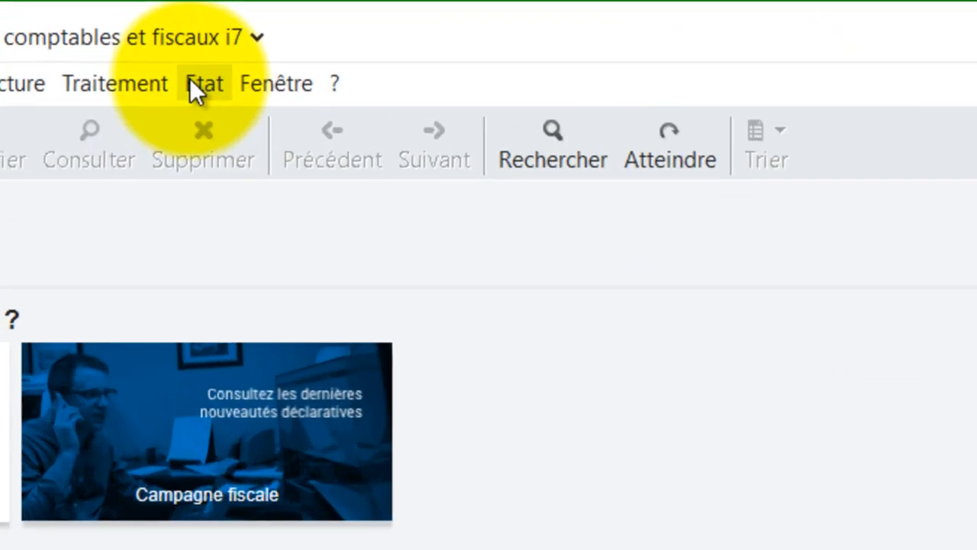
pyautogui.click(180, 33)
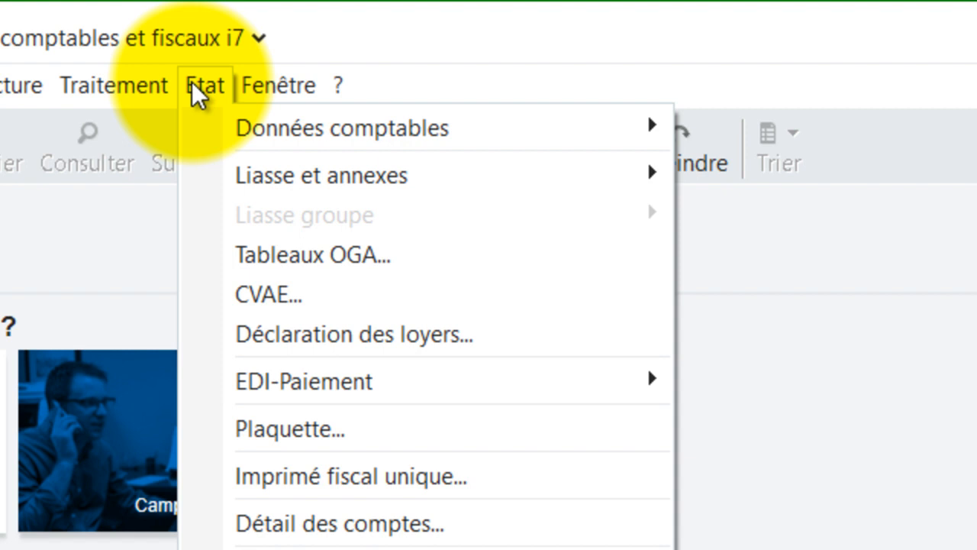
pyautogui.moveTo(260, 85)
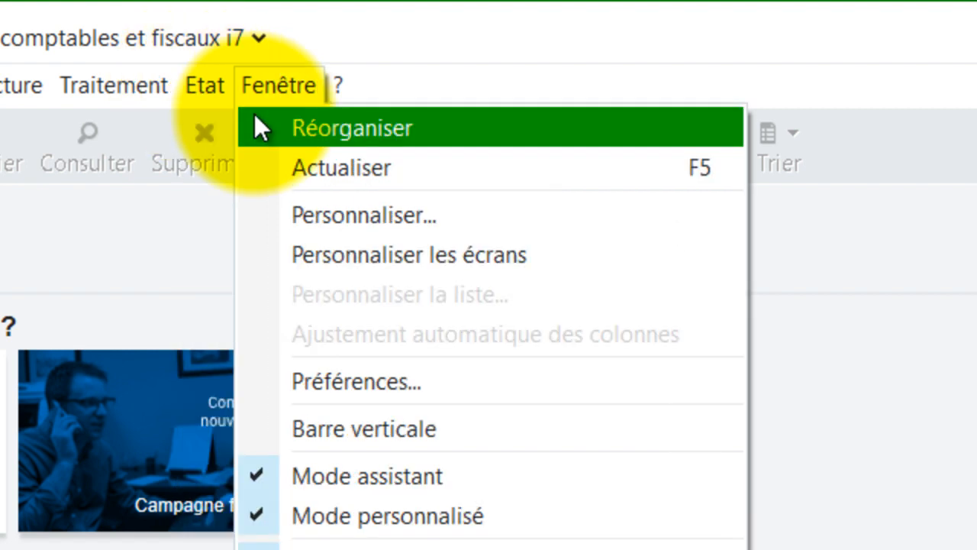
pyautogui.moveTo(112, 85)
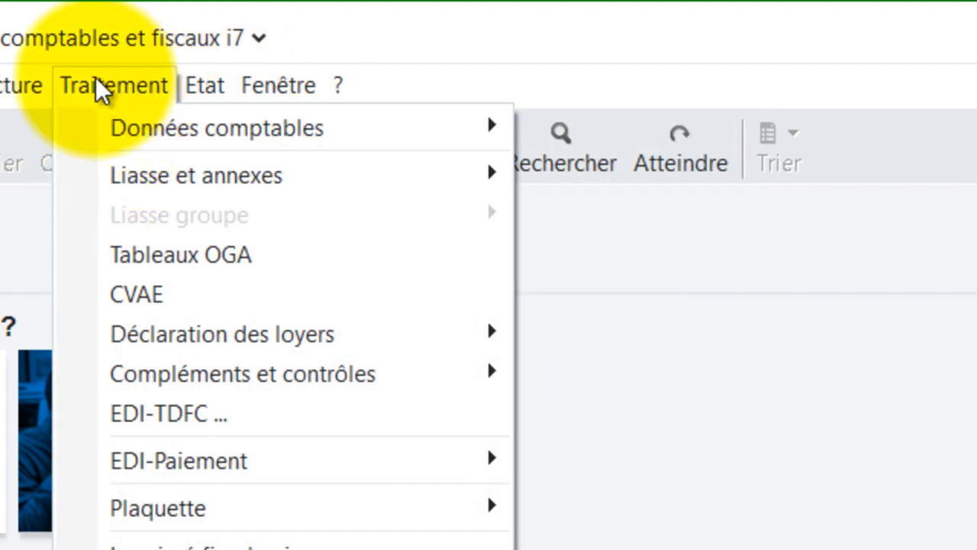
pyautogui.click(98, 78)
pyautogui.click(98, 77)
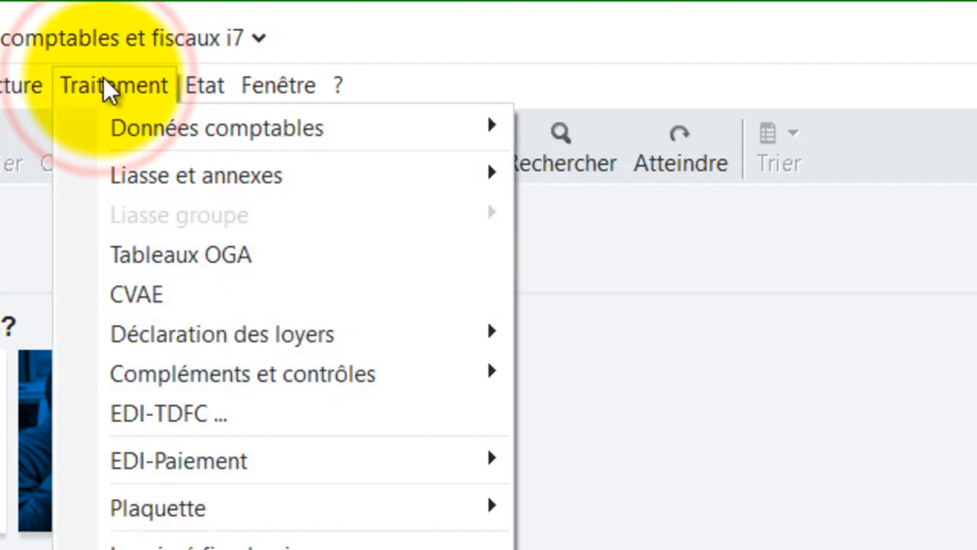
pyautogui.click(103, 79)
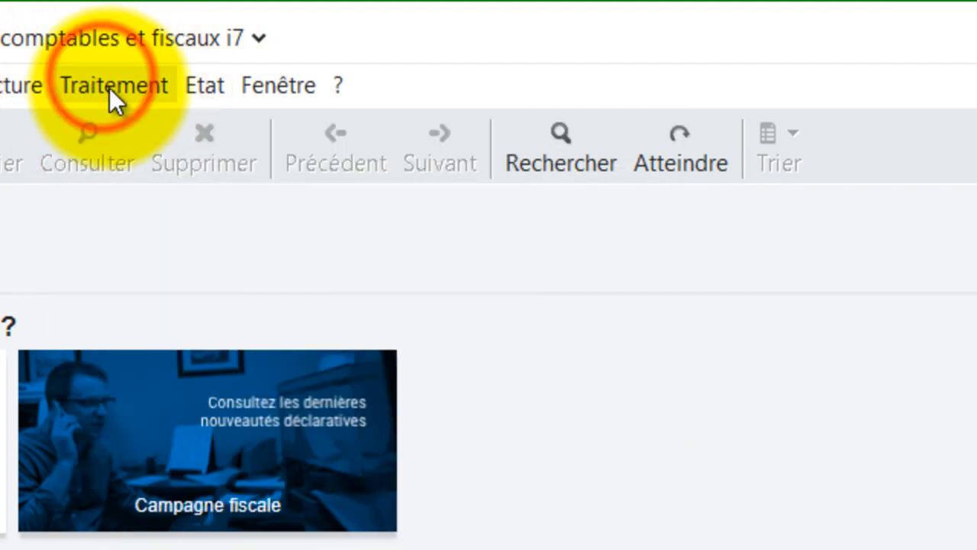
# Open the Balance et OD processing of the accounting data and enlarge its window.
pyautogui.click(109, 88)
pyautogui.moveTo(141, 131)
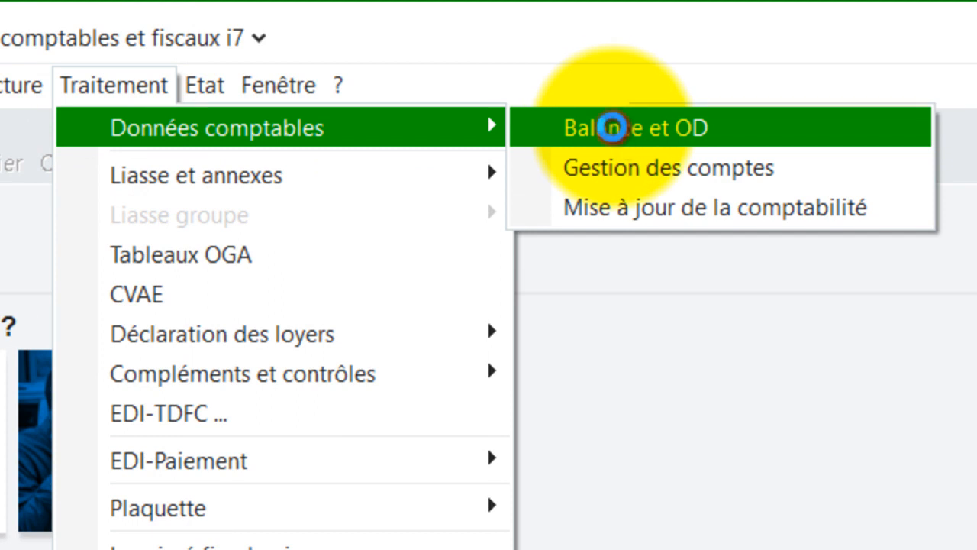
pyautogui.click(616, 130)
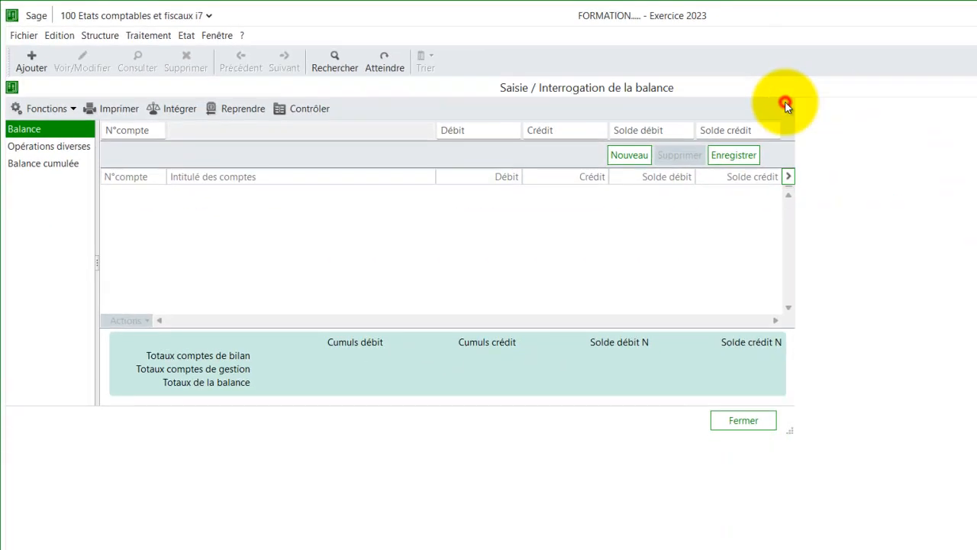
pyautogui.click(786, 104)
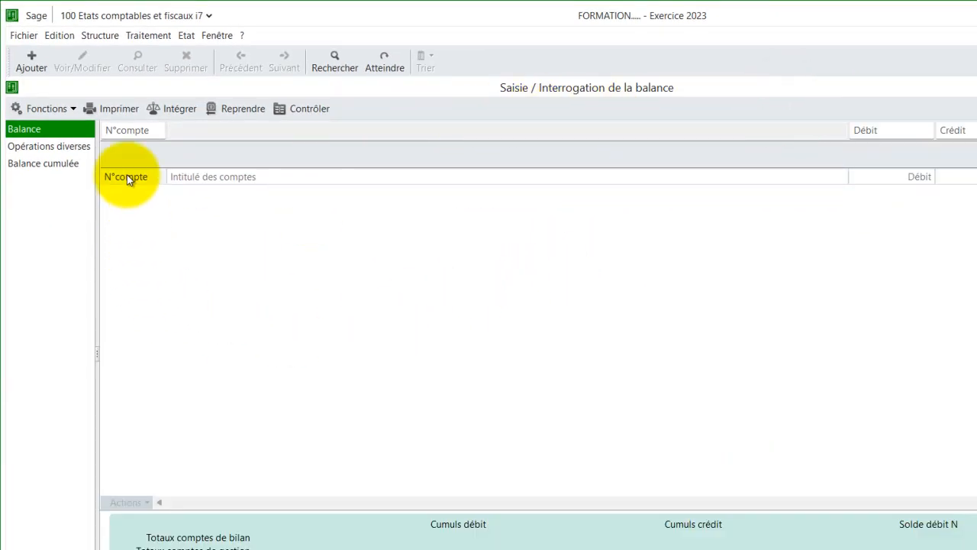
# Integrate the accounting balance into the file, check the cumulative balance and close the balance window.
pyautogui.click(180, 112)
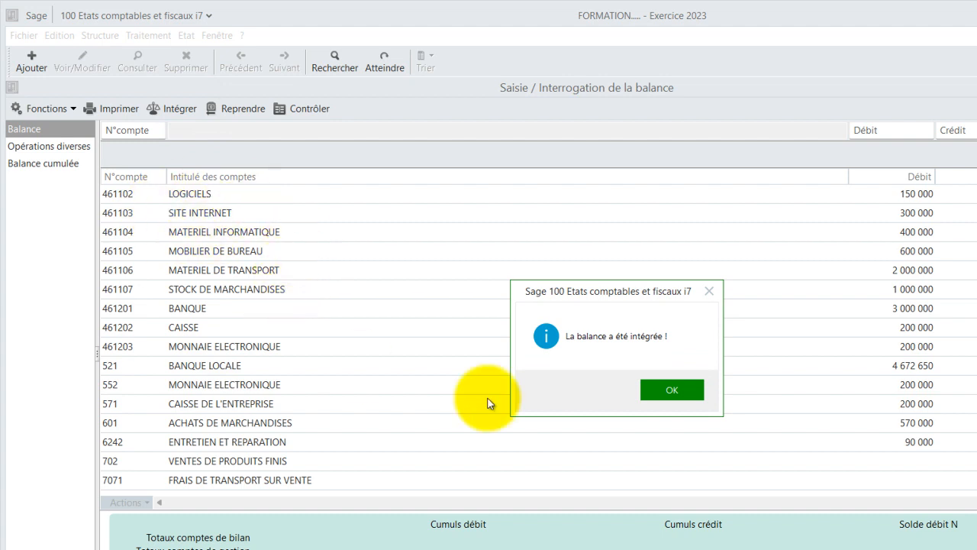
pyautogui.click(666, 389)
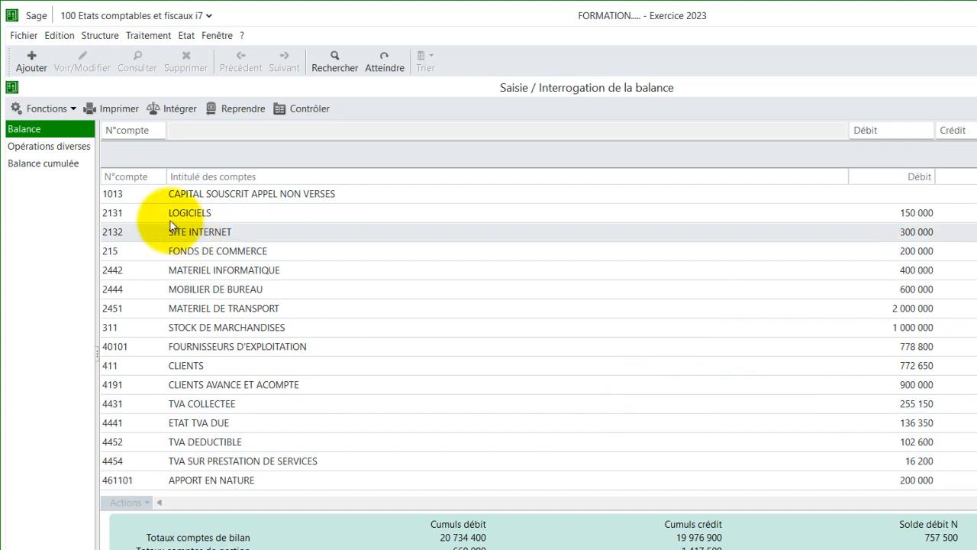
pyautogui.click(79, 165)
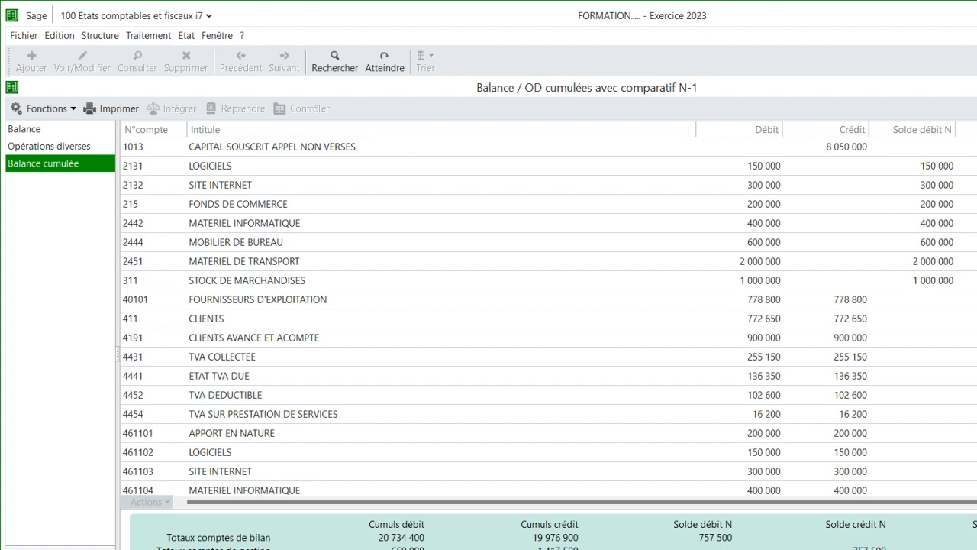
pyautogui.press('Escape')
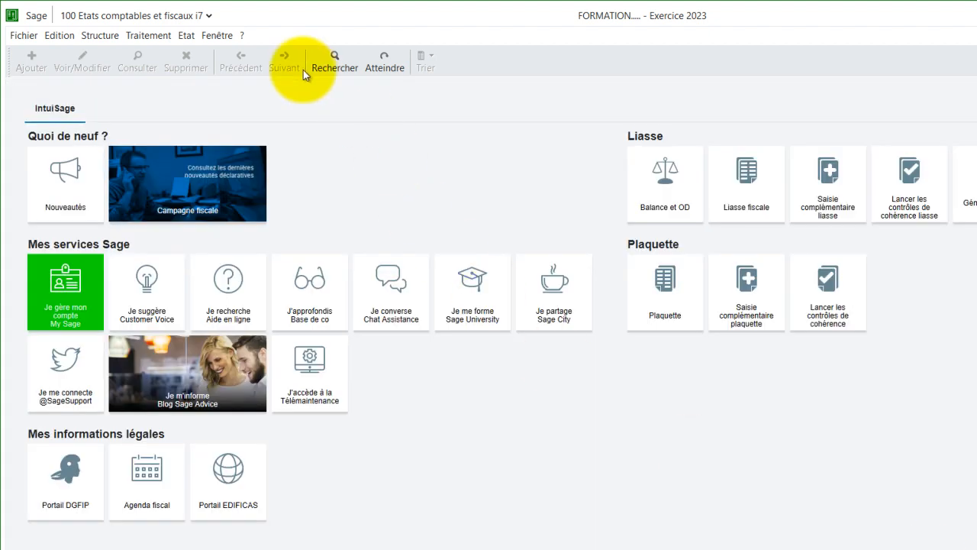
# Launch printing of all HOADA plaquette sheets in FCFA on Imprimante PDF Sage v4, with a print preview.
pyautogui.click(186, 36)
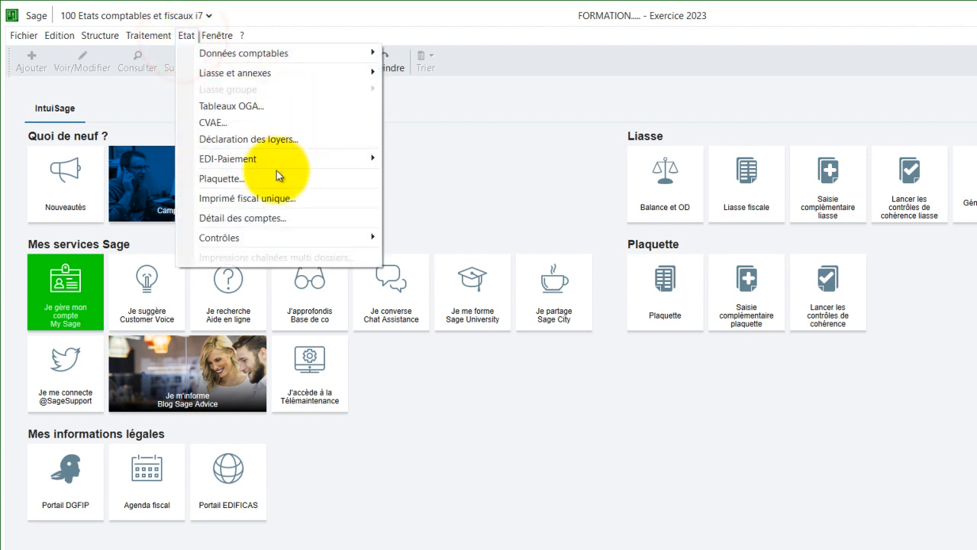
pyautogui.click(217, 180)
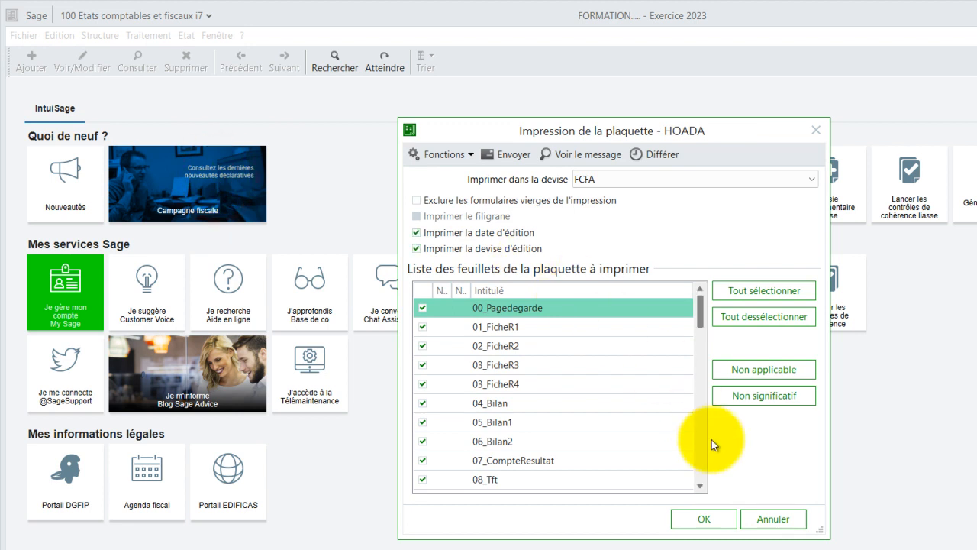
pyautogui.click(704, 522)
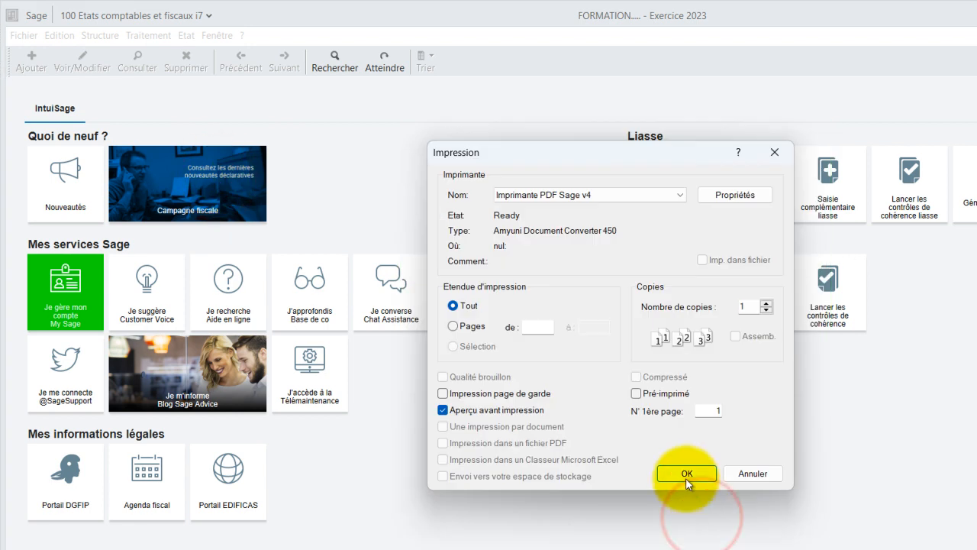
pyautogui.click(686, 474)
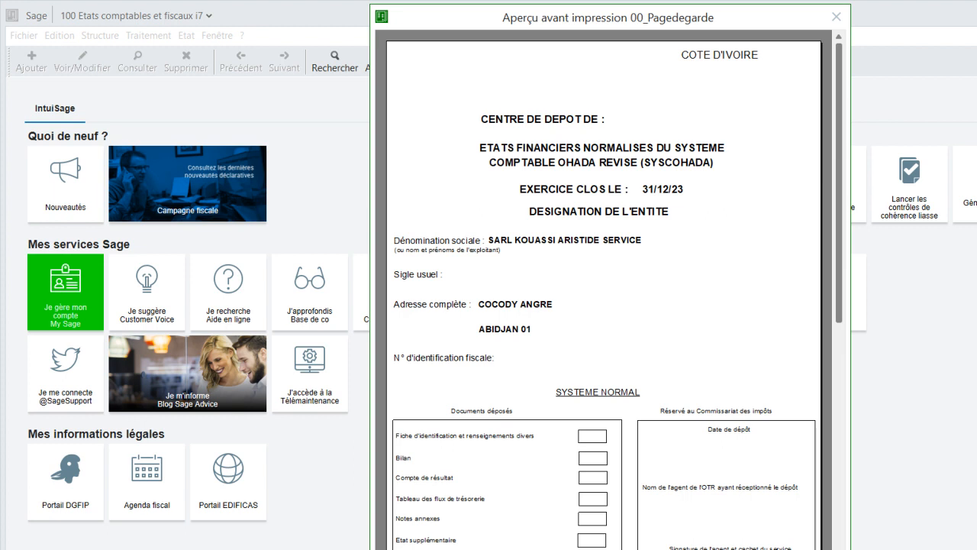
# Page through the preview from the cover page and the FicheR sheets to 04_Bilan, and examine the balance sheet.
pyautogui.click(687, 548)
pyautogui.click(687, 548)
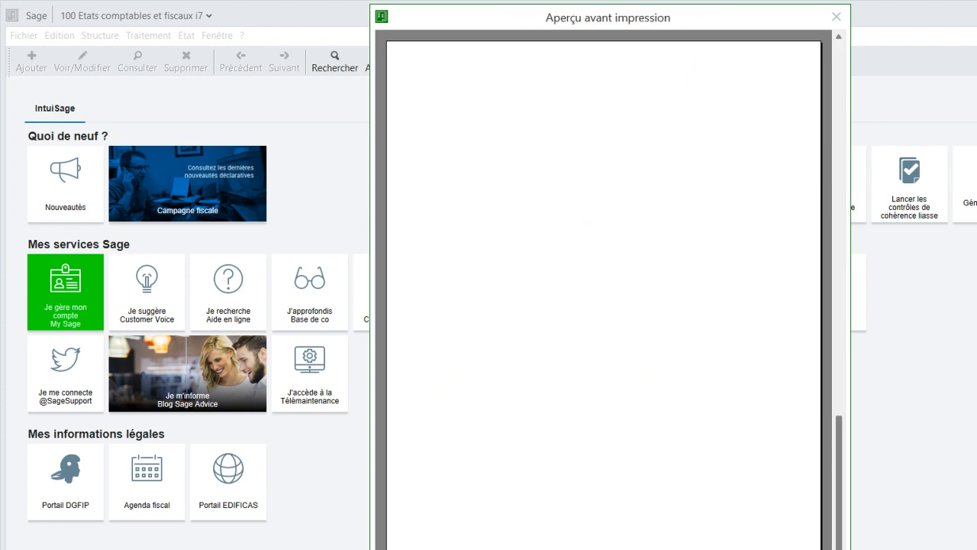
pyautogui.click(687, 549)
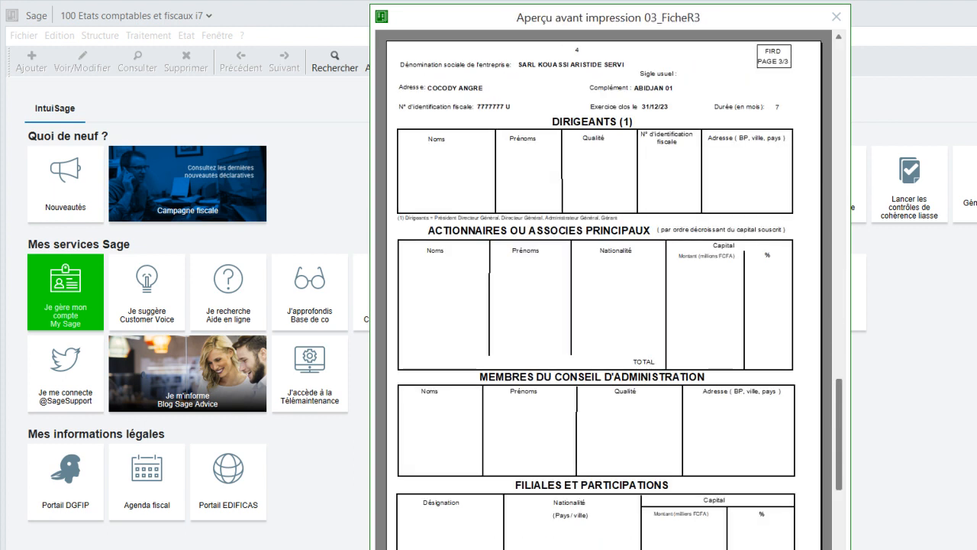
pyautogui.click(687, 549)
pyautogui.click(687, 549)
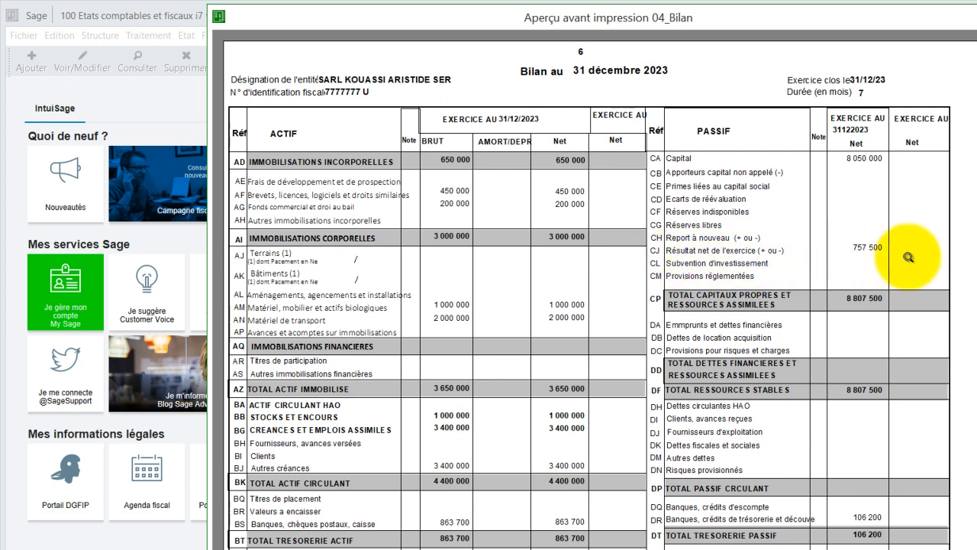
# Examine the asset side of the balance sheet on 05_Bilan1 at enlarged size, down to the end of the page.
pyautogui.press('pagedown')
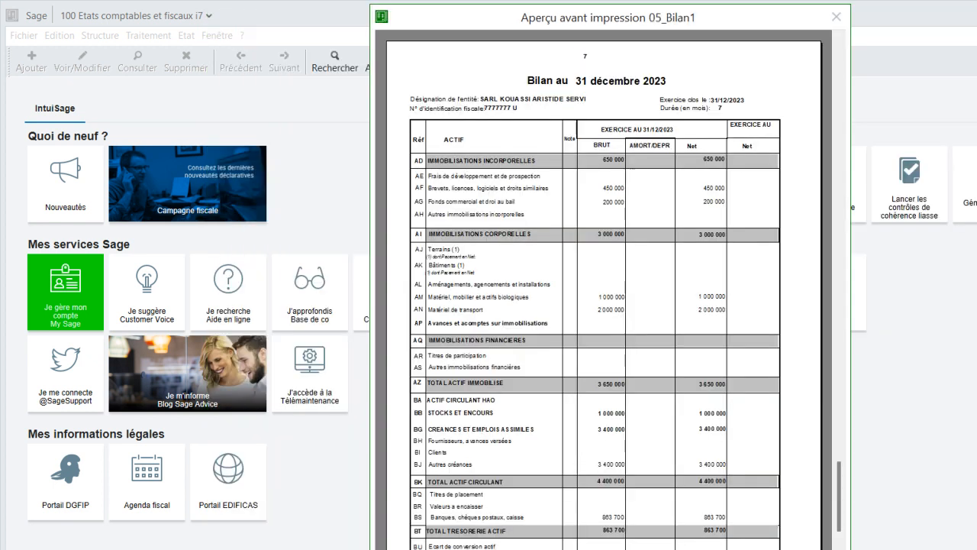
pyautogui.click(611, 353)
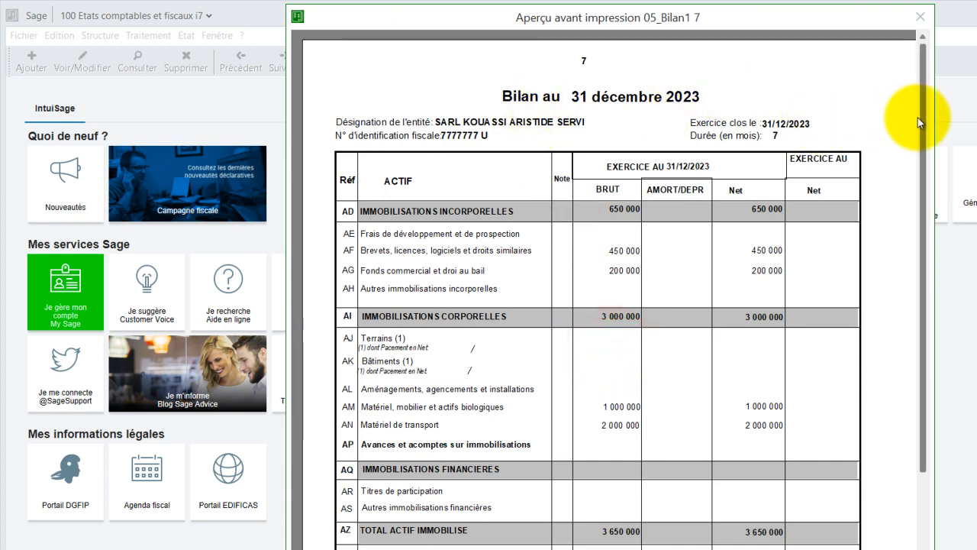
pyautogui.moveTo(924, 121); pyautogui.dragTo(903, 355)
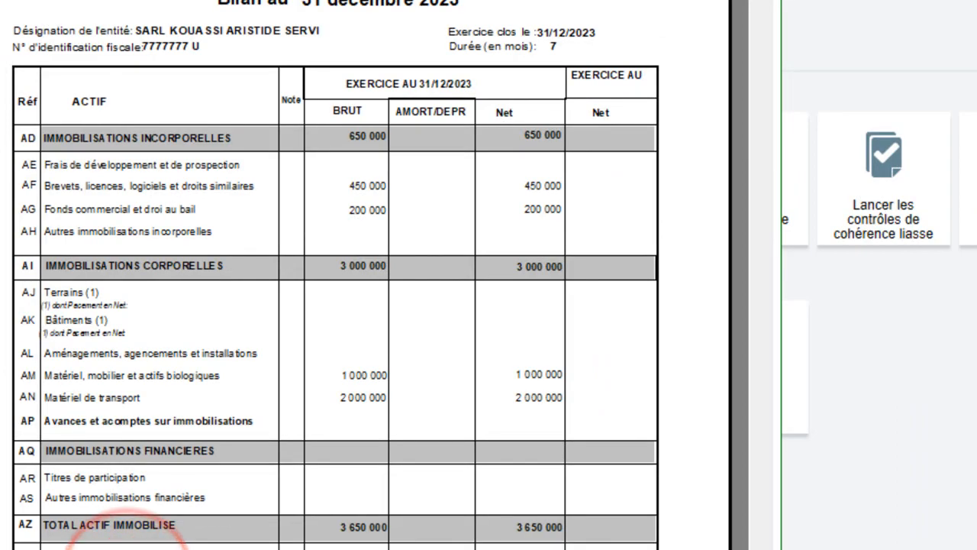
pyautogui.click(127, 549)
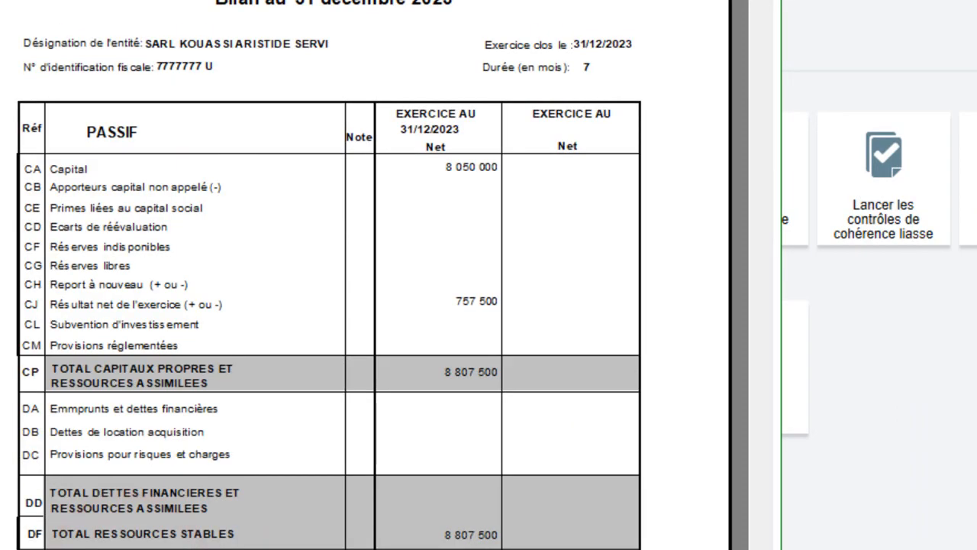
# Examine the liabilities side on 06_Bilan2 at enlarged size, including capital, net result and bank credits.
pyautogui.click(450, 477)
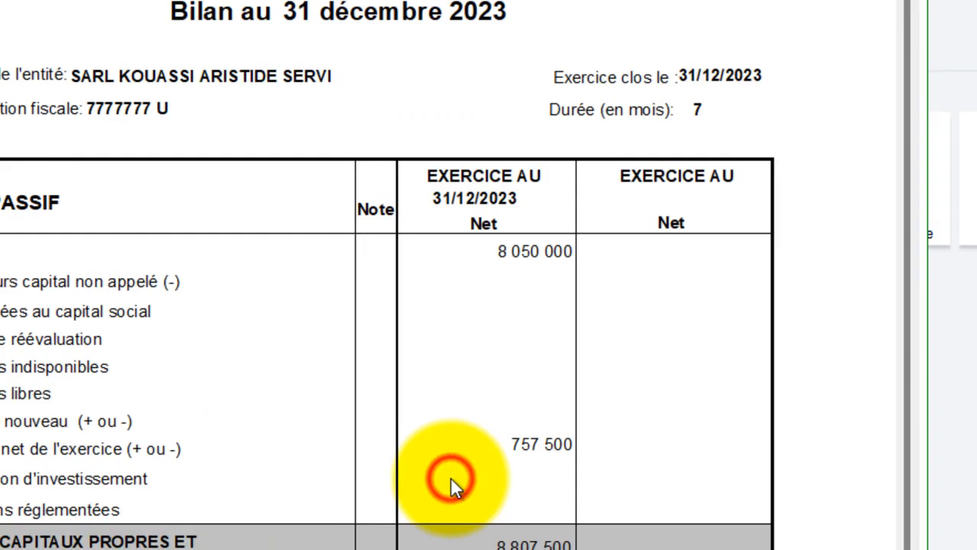
pyautogui.click(908, 203)
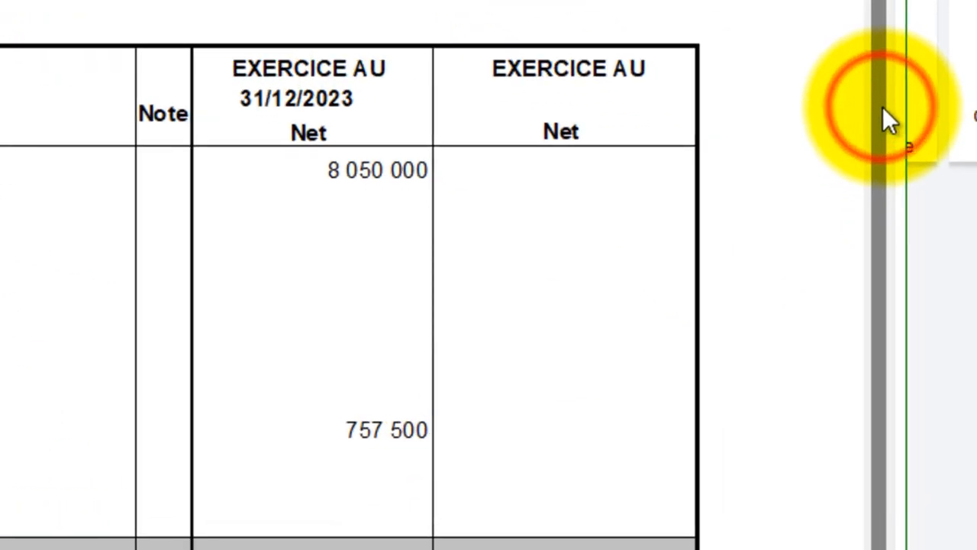
pyautogui.moveTo(886, 118); pyautogui.dragTo(858, 242)
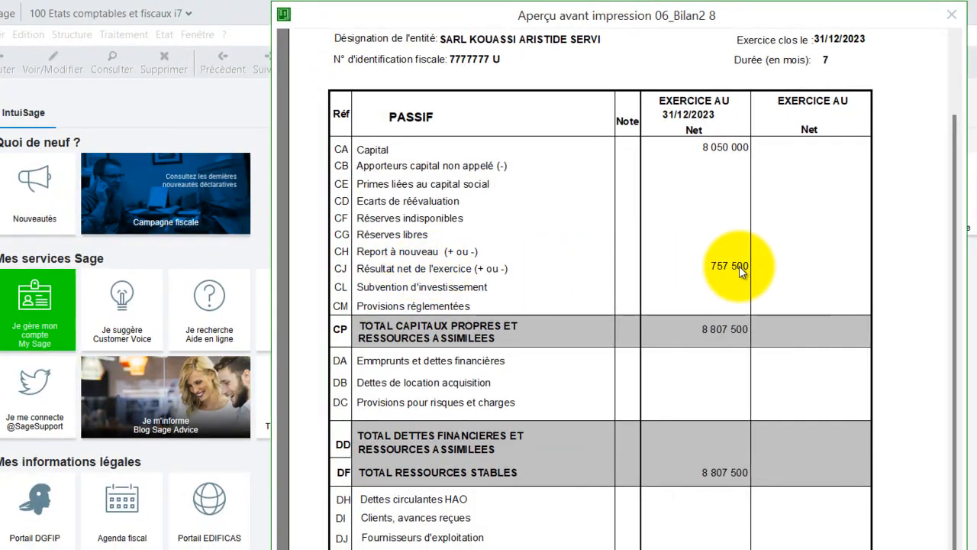
pyautogui.moveTo(953, 252); pyautogui.dragTo(953, 367)
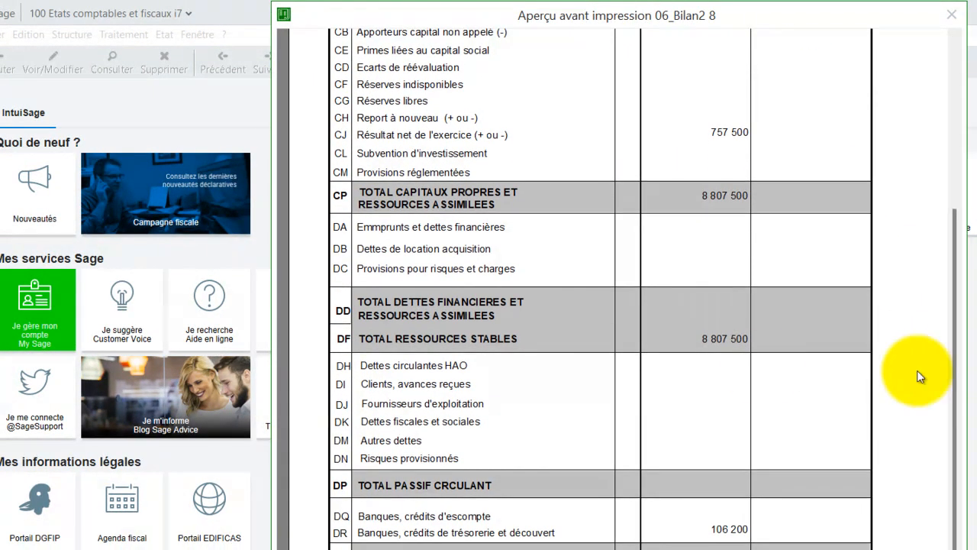
pyautogui.click(539, 333)
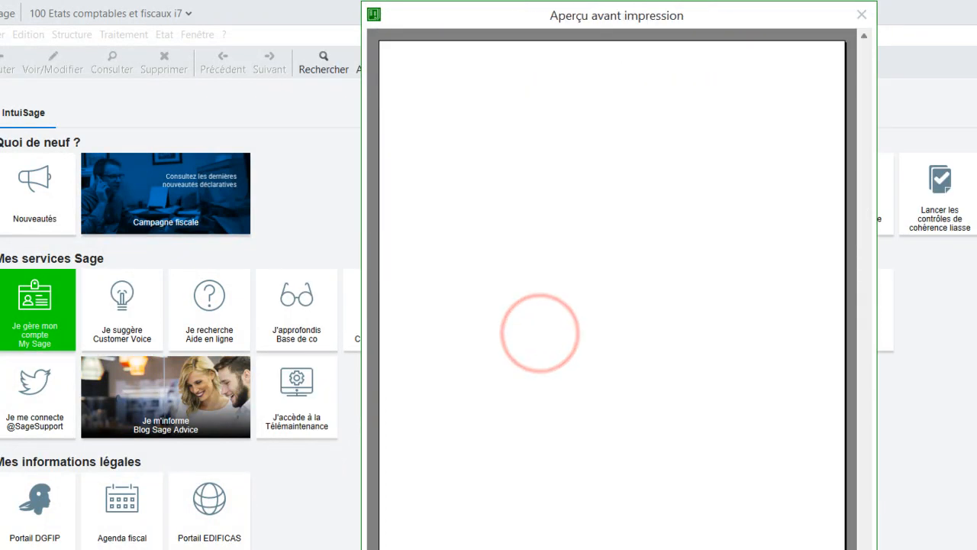
# Enlarge the income statement 07_CompteResultat and read it from the commercial margin down to the ordinary activities result.
pyautogui.click(545, 145)
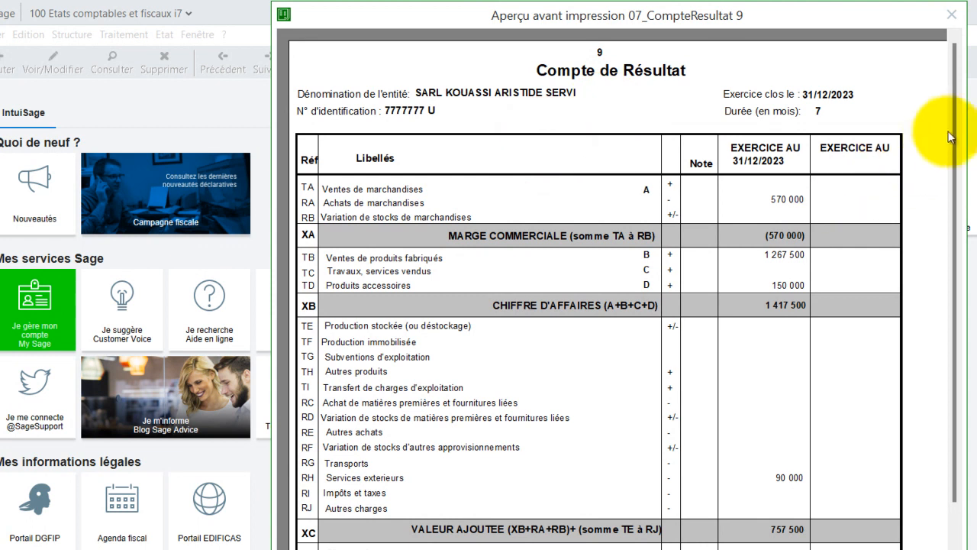
pyautogui.moveTo(956, 124); pyautogui.dragTo(955, 145)
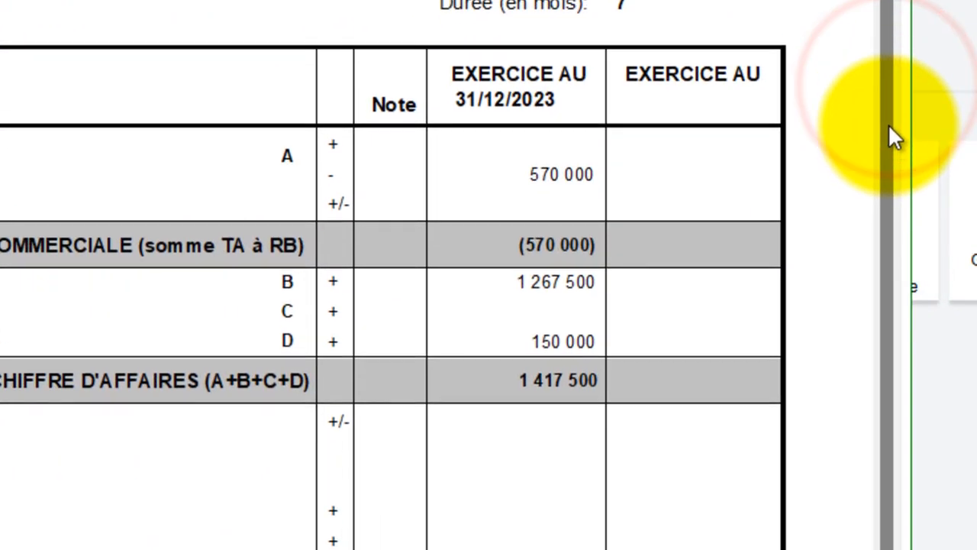
pyautogui.moveTo(890, 126); pyautogui.dragTo(891, 463)
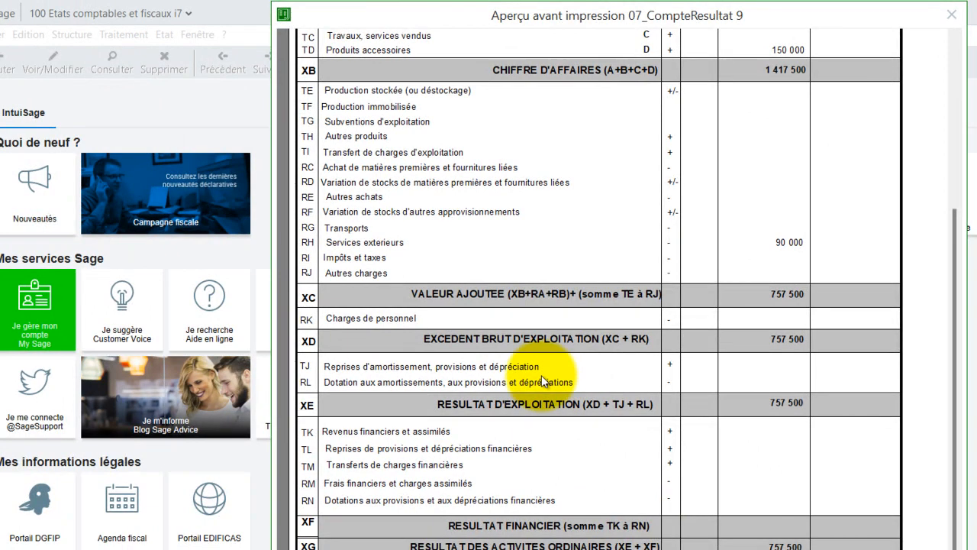
pyautogui.click(542, 376)
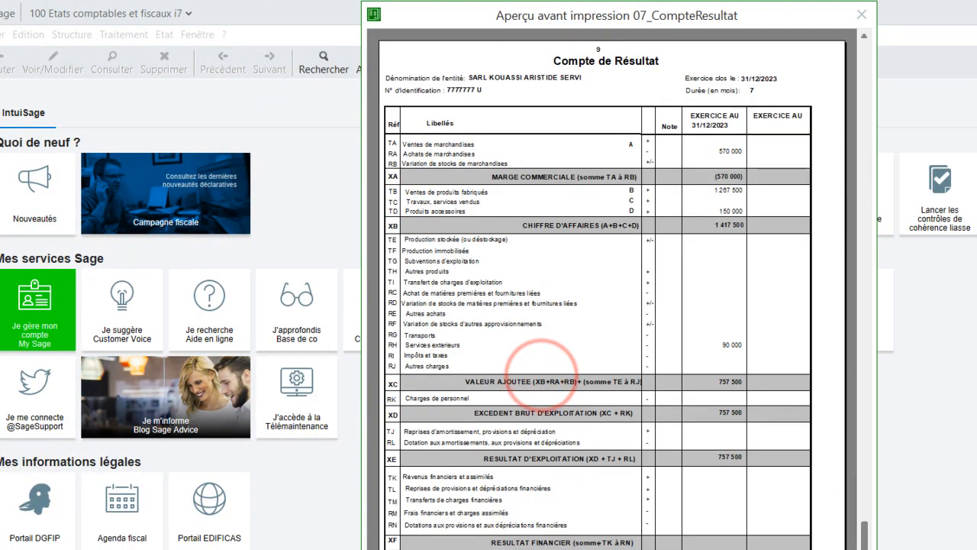
# Examine the cash flow statement 08_Tft at enlarged size, covering the operating, investing and equity financing flows.
pyautogui.scroll(-1, 542, 376)
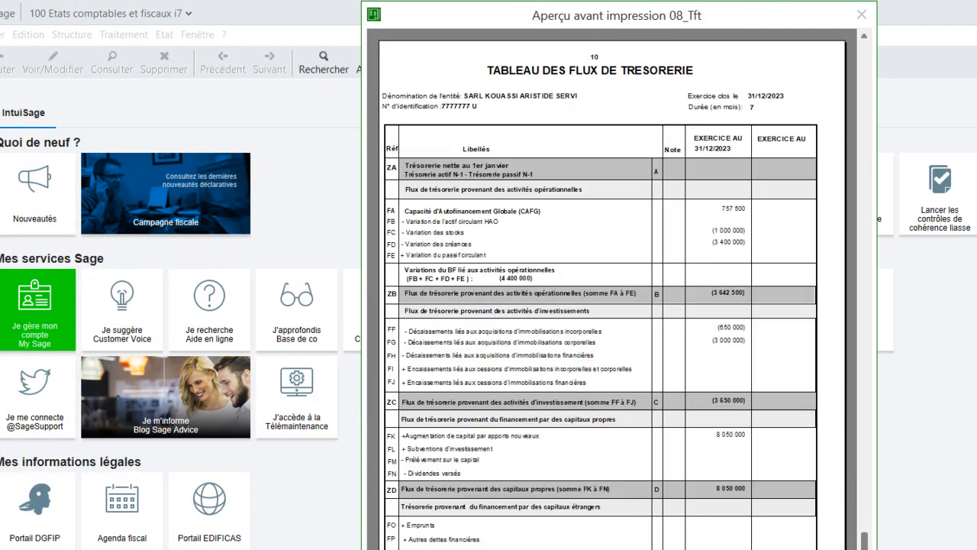
pyautogui.click(561, 149)
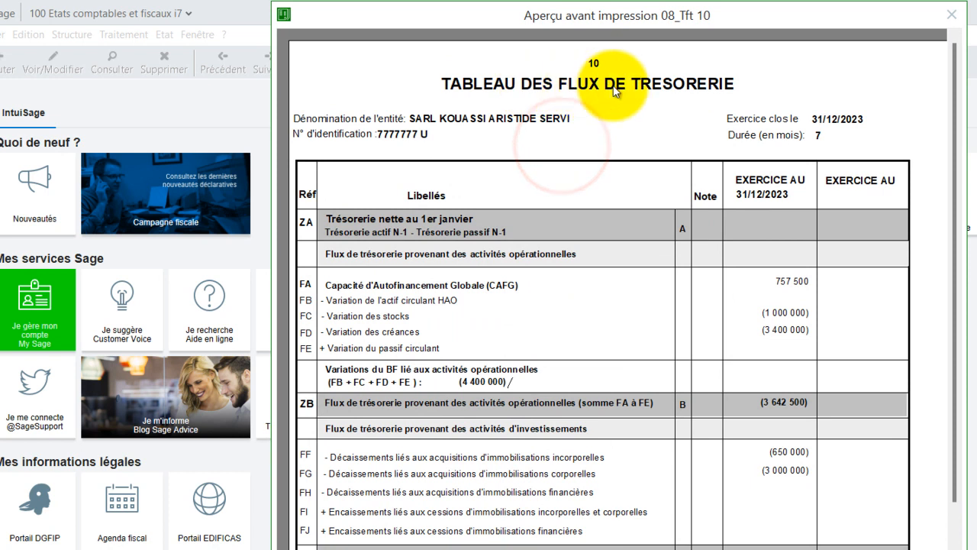
pyautogui.moveTo(954, 158); pyautogui.dragTo(954, 178)
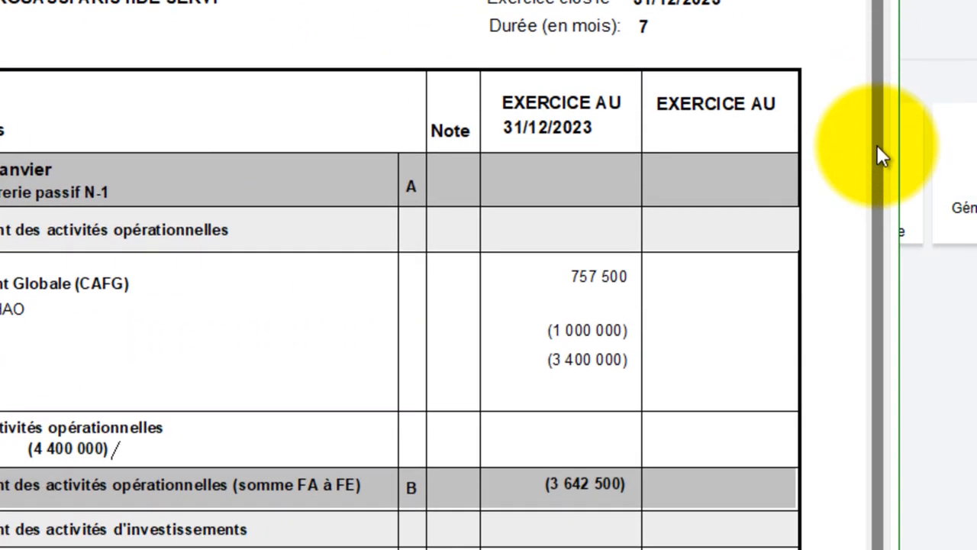
pyautogui.moveTo(877, 147); pyautogui.dragTo(881, 402)
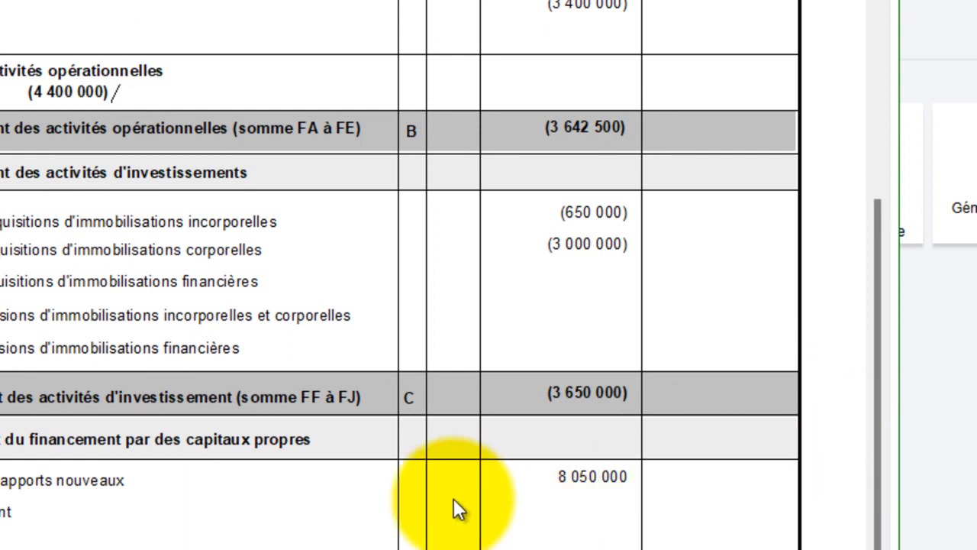
pyautogui.click(168, 422)
pyautogui.press('pagedown')
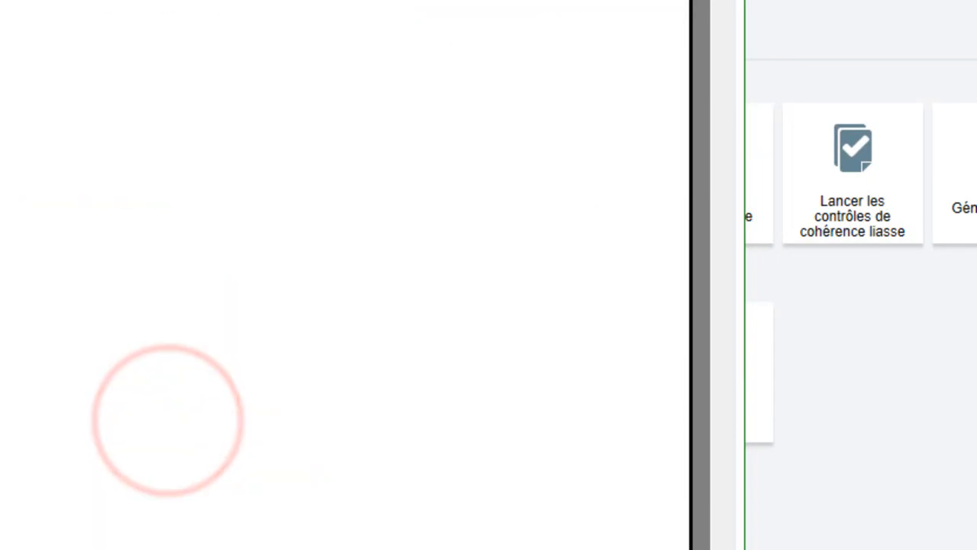
# Advance to the annex notes and examine the stocks note and Note 8 (Autres créances) at enlarged size.
pyautogui.press('Escape')
pyautogui.press('Escape')
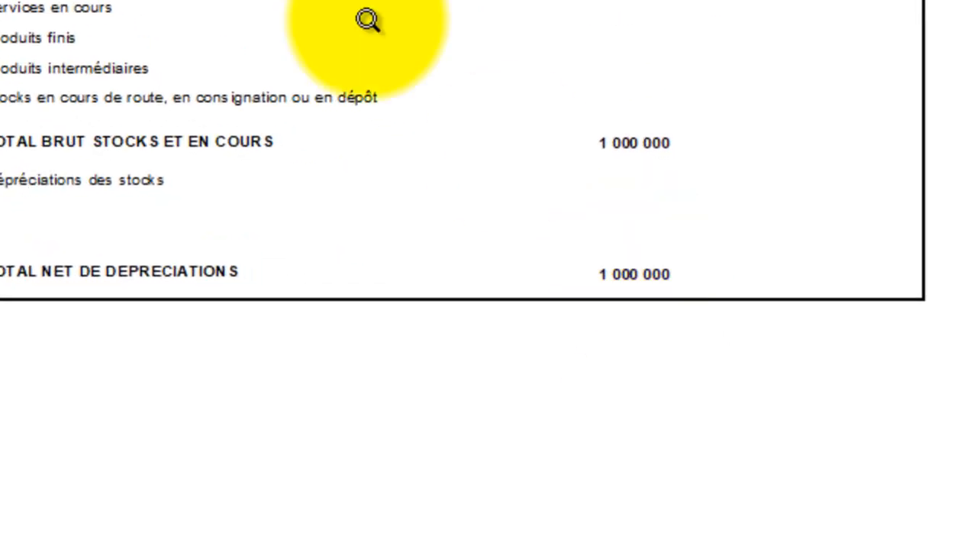
pyautogui.click(367, 21)
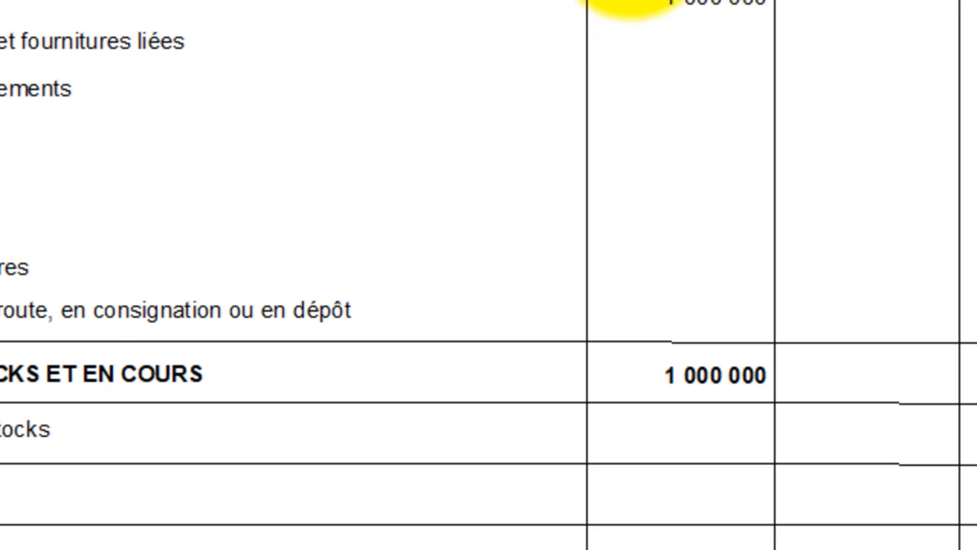
pyautogui.click(584, 363)
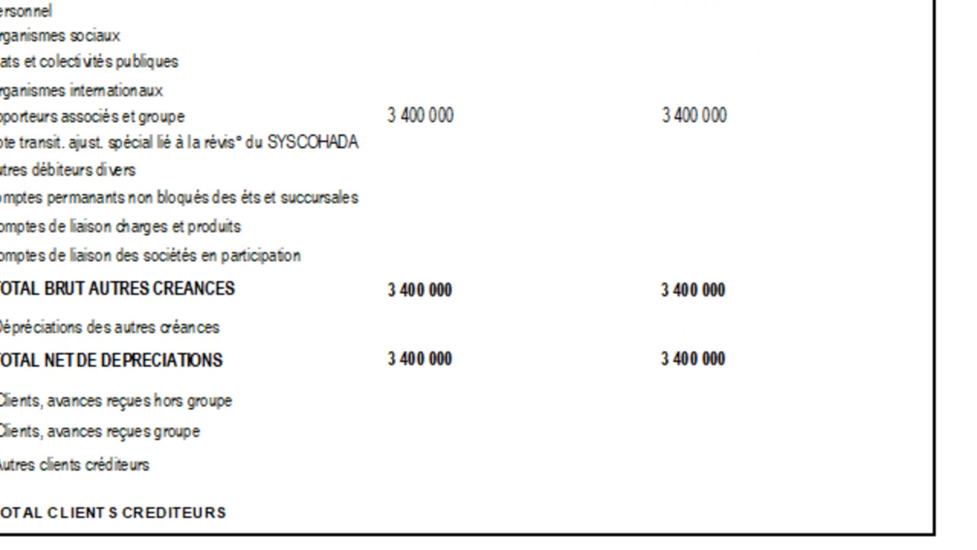
pyautogui.click(362, 236)
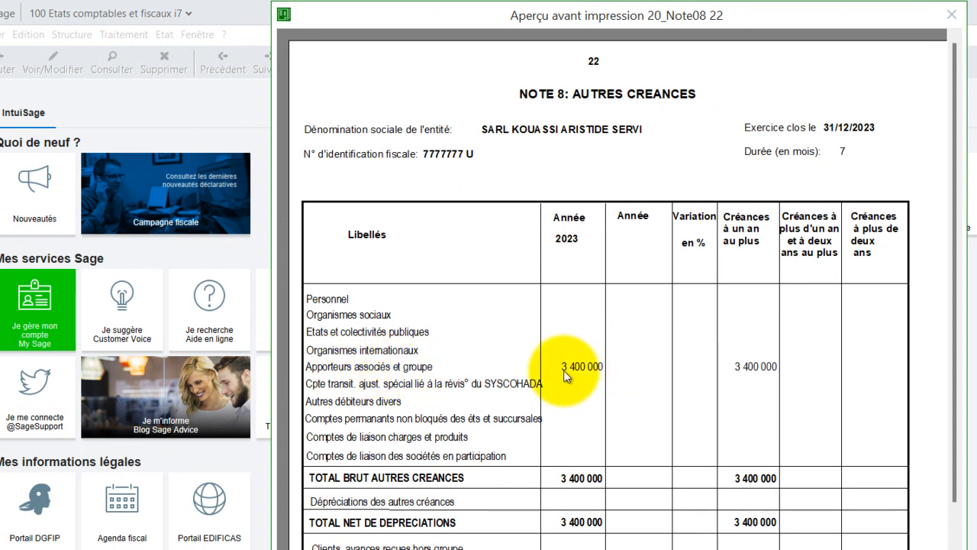
pyautogui.click(620, 460)
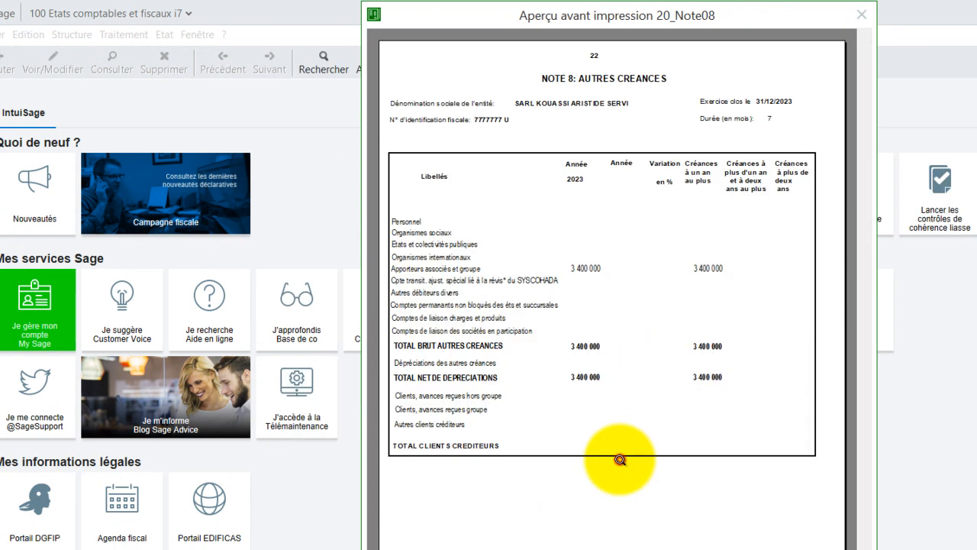
# Page past notes 8A and 9, examine Note 11 on banks and cash at enlarged size, and continue to notes 23 and 24.
pyautogui.press('Escape')
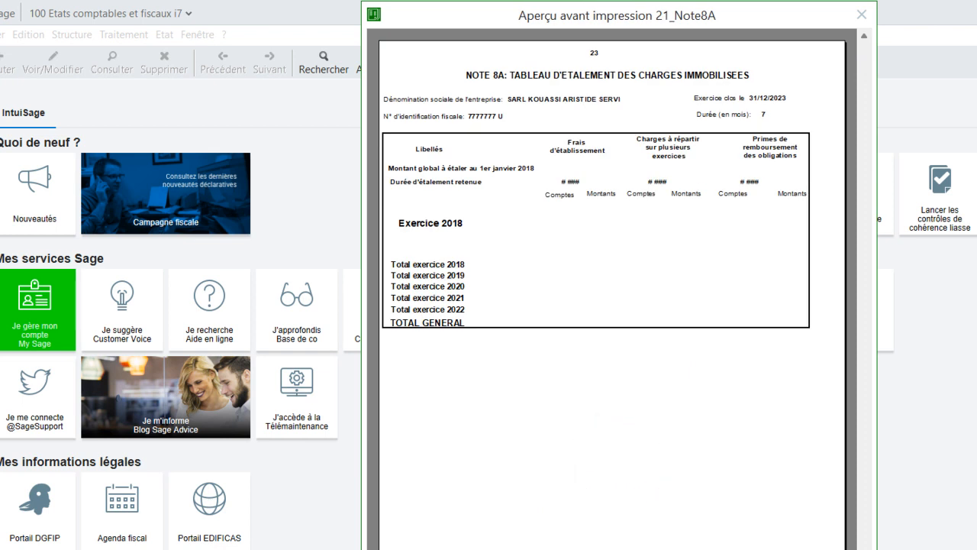
pyautogui.press('Escape')
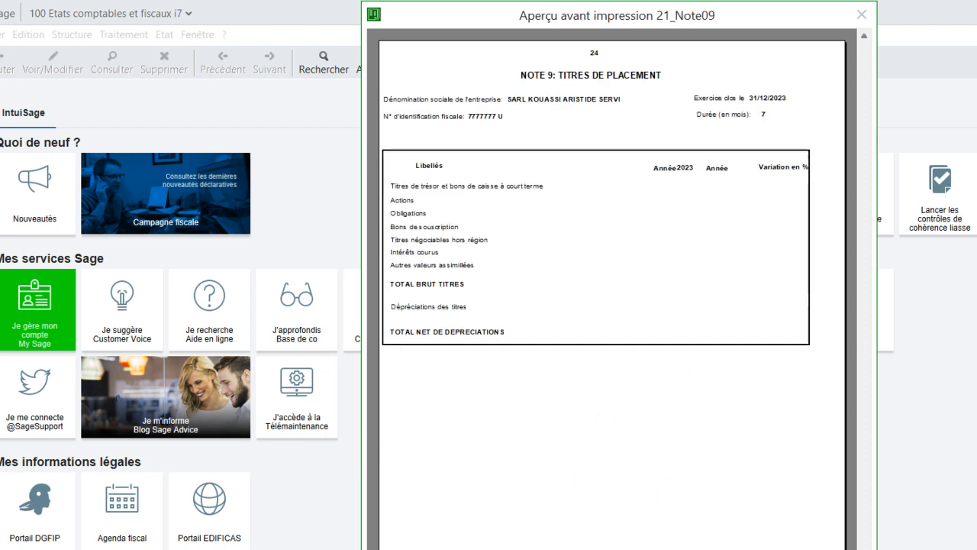
pyautogui.press('Escape')
pyautogui.press('Escape')
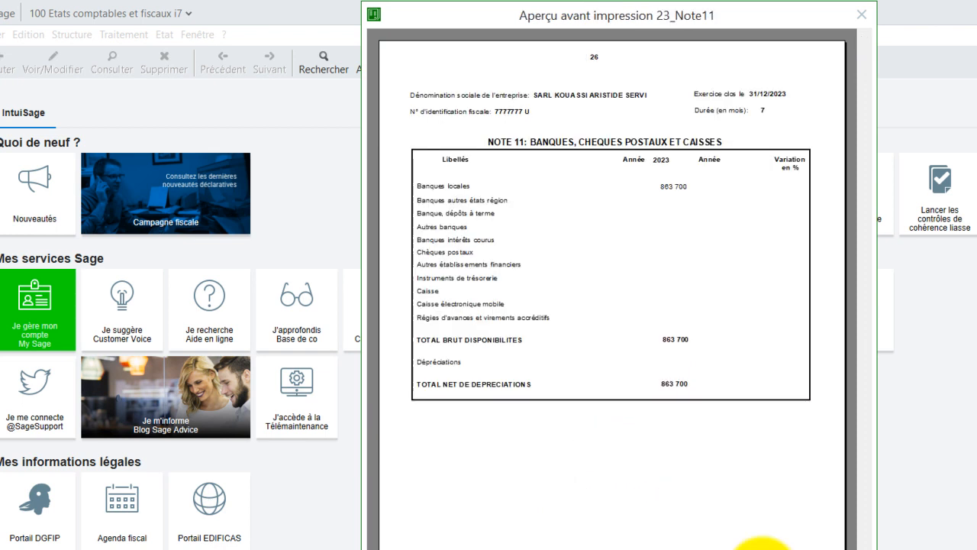
pyautogui.click(656, 368)
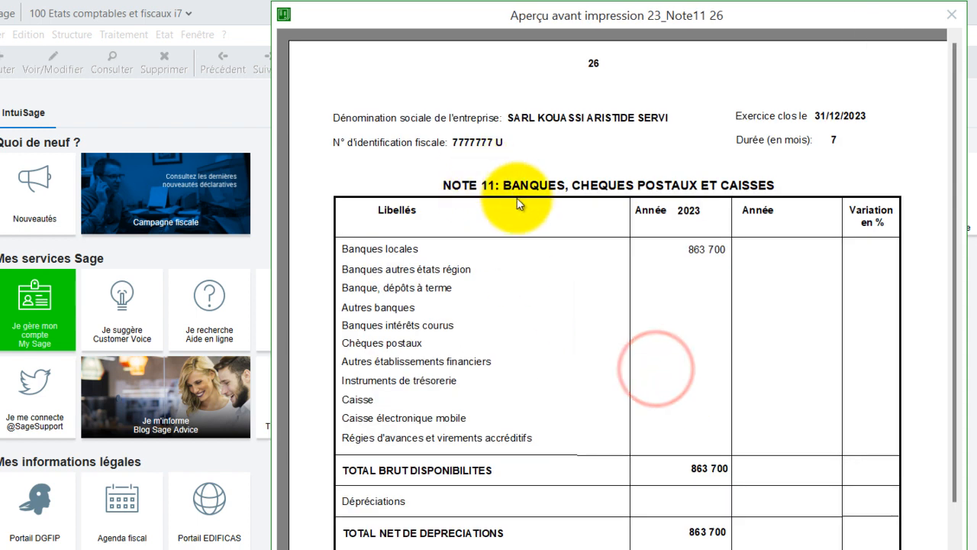
pyautogui.click(708, 420)
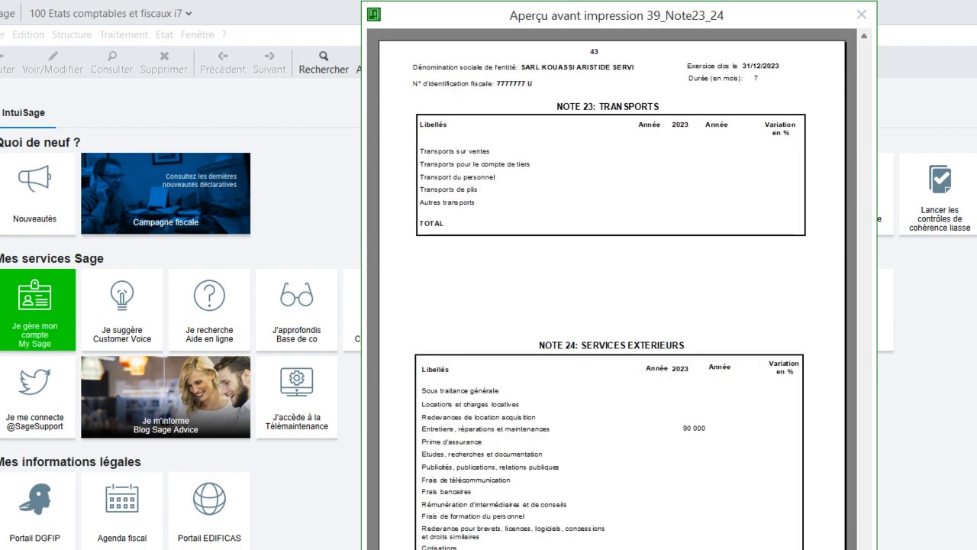
# Examine Note 24 (Services extérieurs) at enlarged size on the 39_Note23_24 page and on the 40_Note24 page.
pyautogui.click(622, 547)
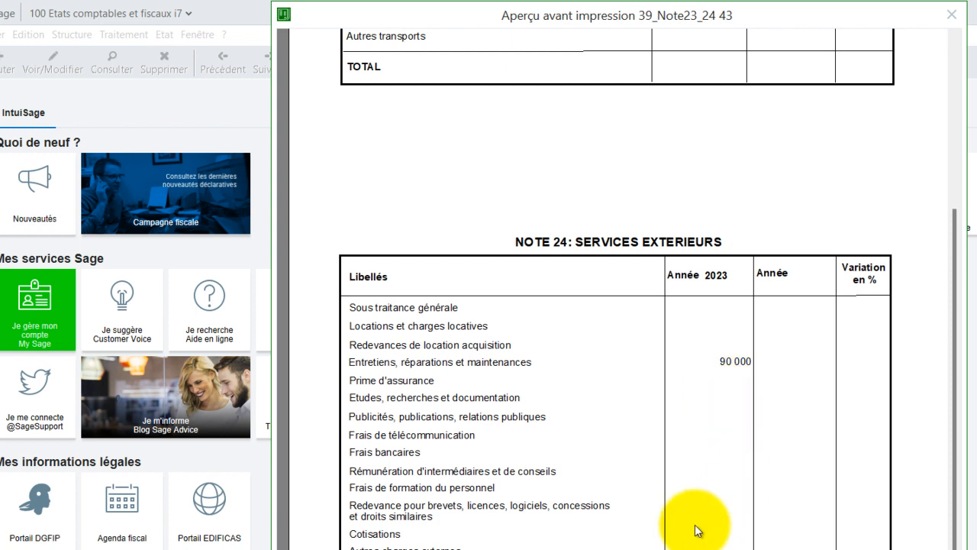
pyautogui.click(672, 449)
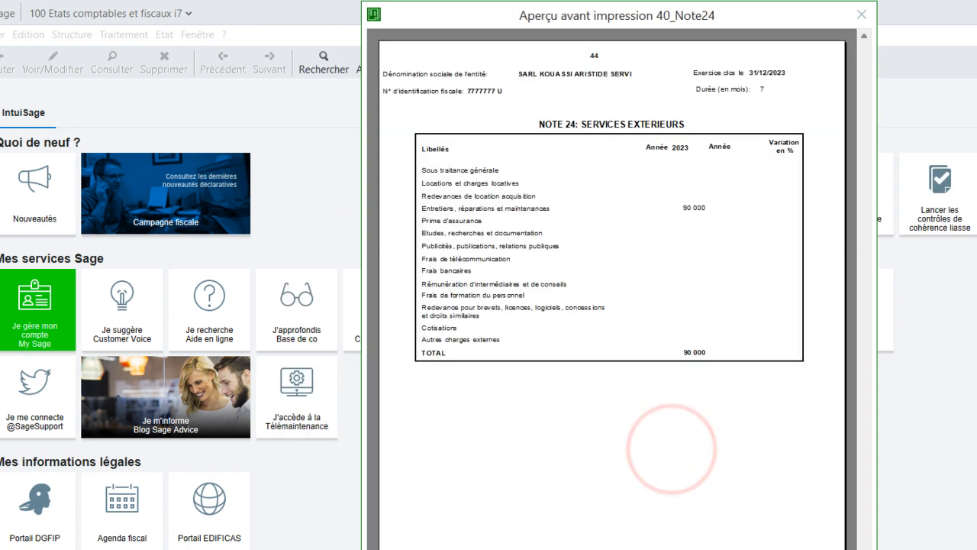
pyautogui.click(625, 274)
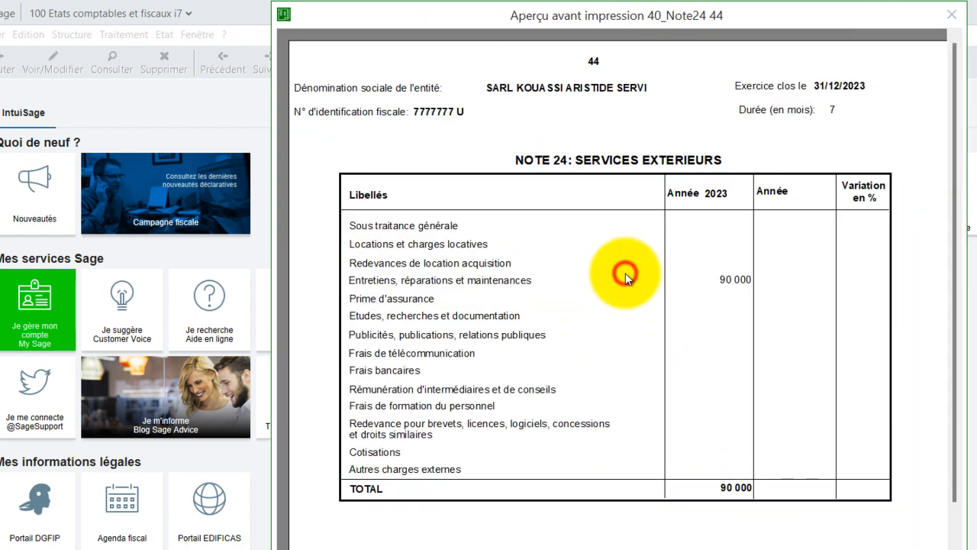
pyautogui.click(626, 273)
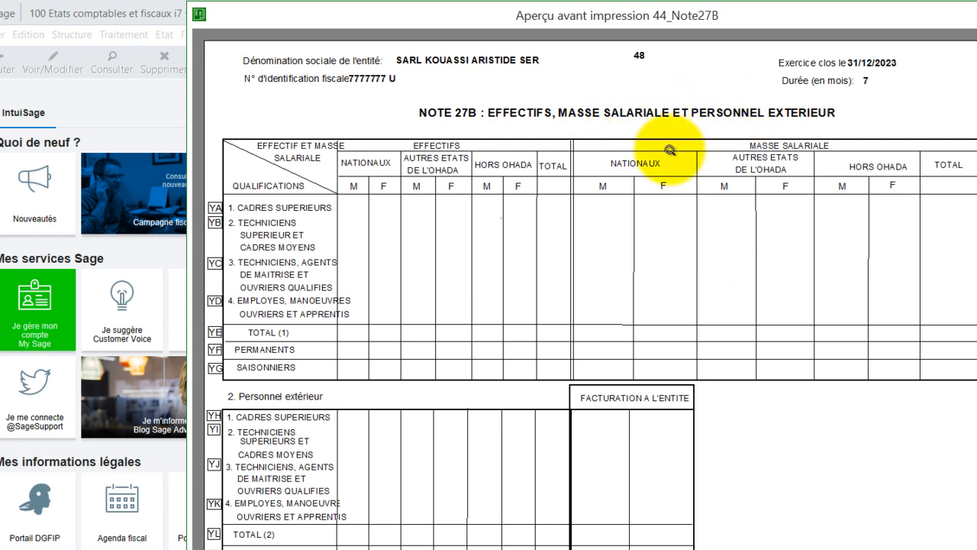
# Enlarge Note 27B on staff and payroll, return it to full-page view, and page past notes 29 and 30 to Note 31.
pyautogui.click(587, 258)
pyautogui.scroll(-2, 588, 258)
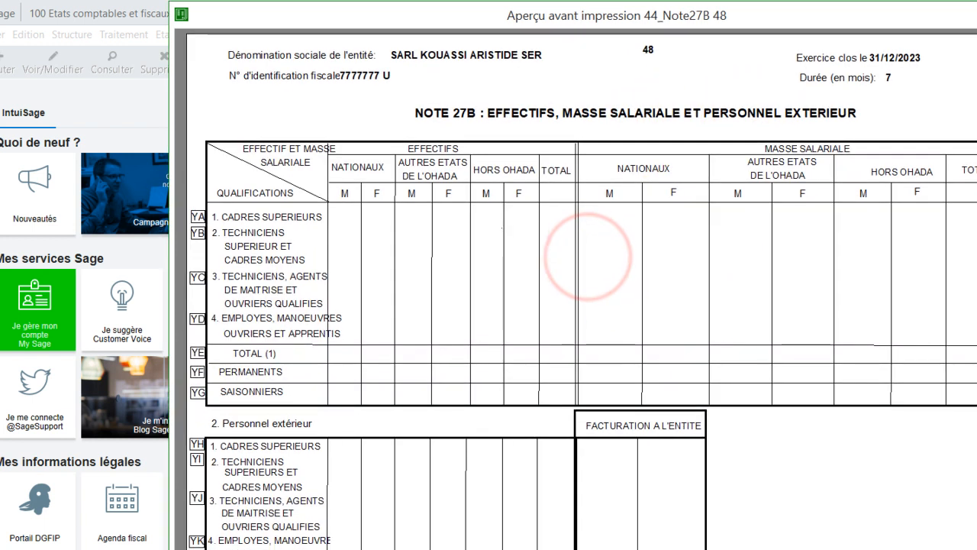
pyautogui.press('Escape')
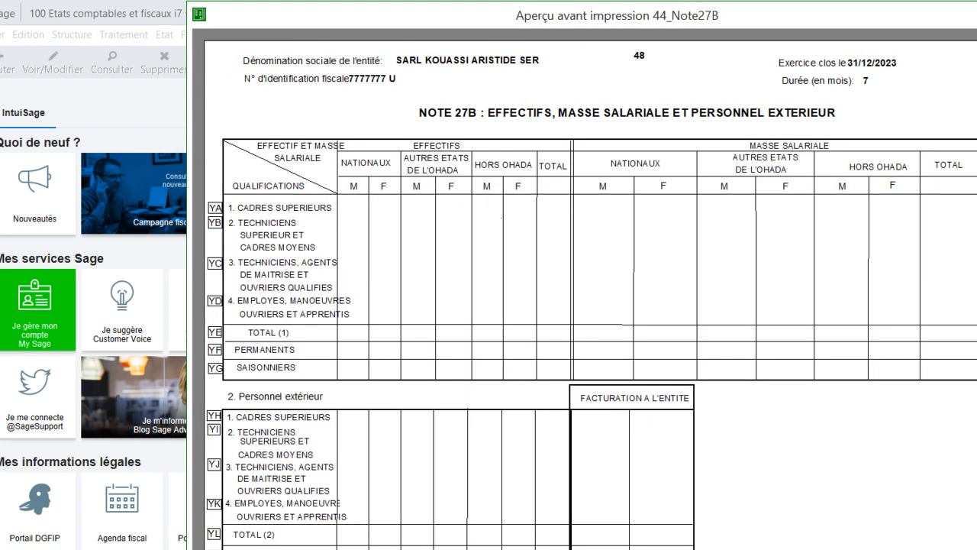
pyautogui.press('Escape')
pyautogui.press('Escape')
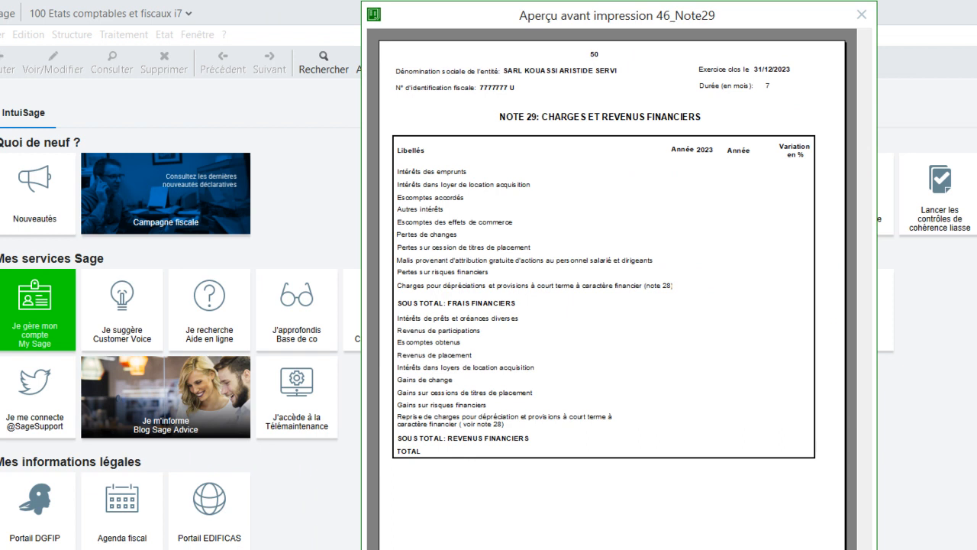
pyautogui.press('Escape')
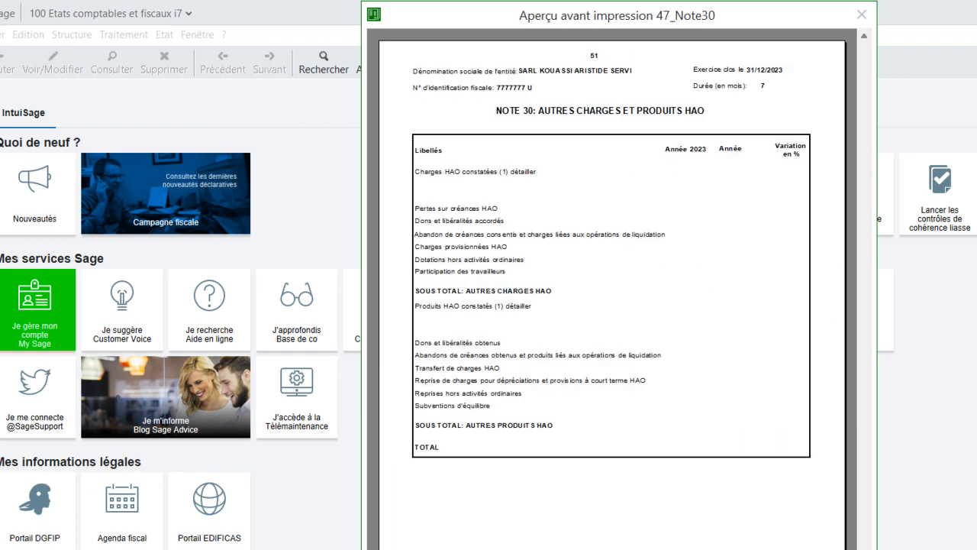
pyautogui.press('Escape')
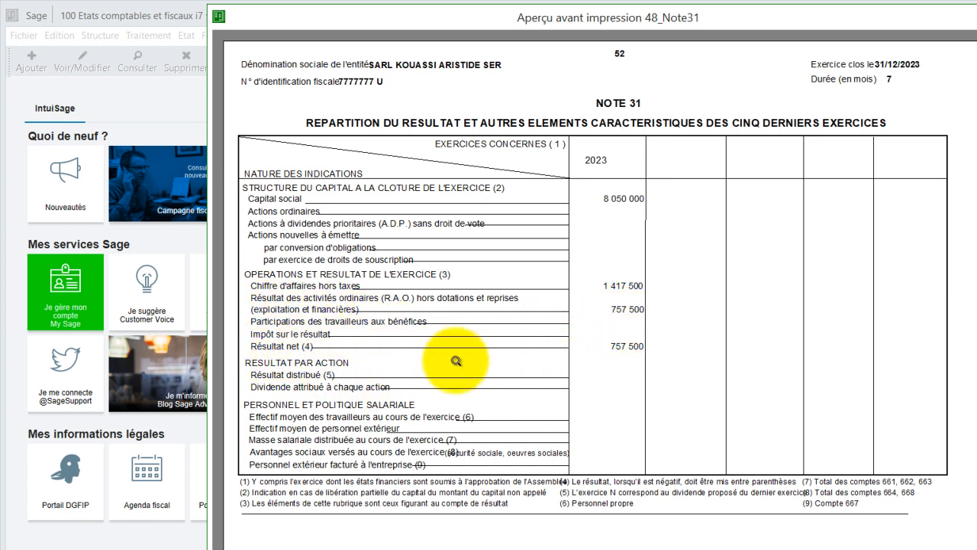
# Page from Note 31 through to the code tables in 53_Note36 and close the plaquette preview.
pyautogui.click(647, 353)
pyautogui.click(830, 464)
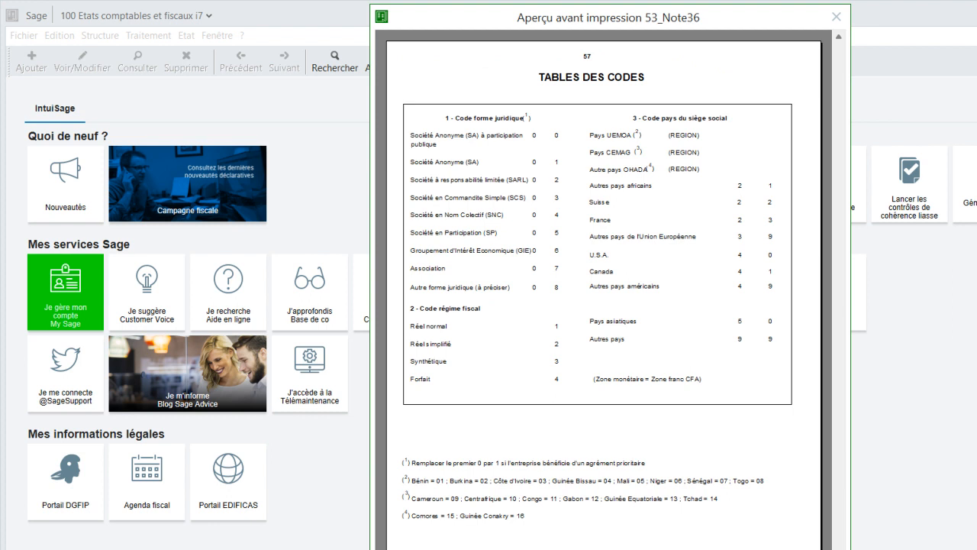
pyautogui.click(838, 21)
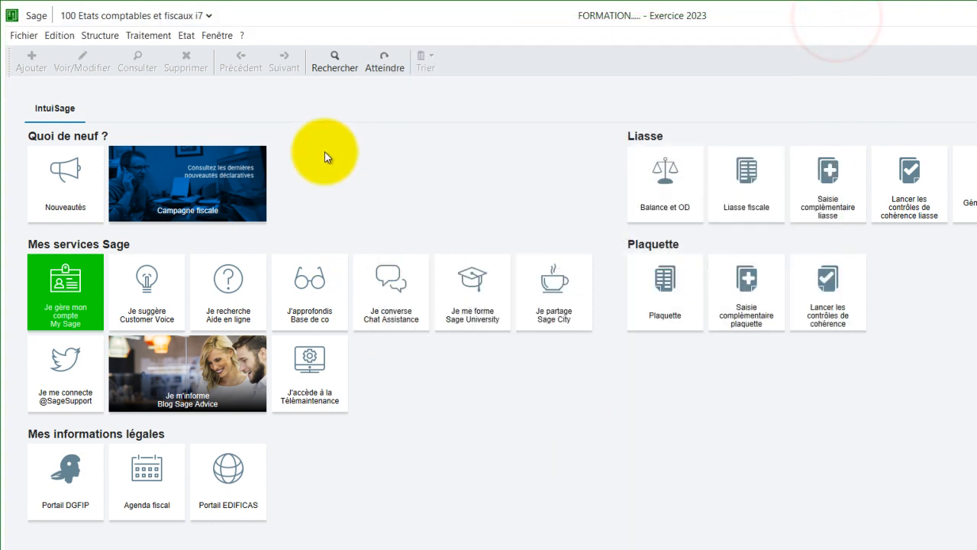
# Generate the Détail des comptes report as a print preview of all pages with the Imprimante PDF Sage v4 printer.
pyautogui.click(186, 35)
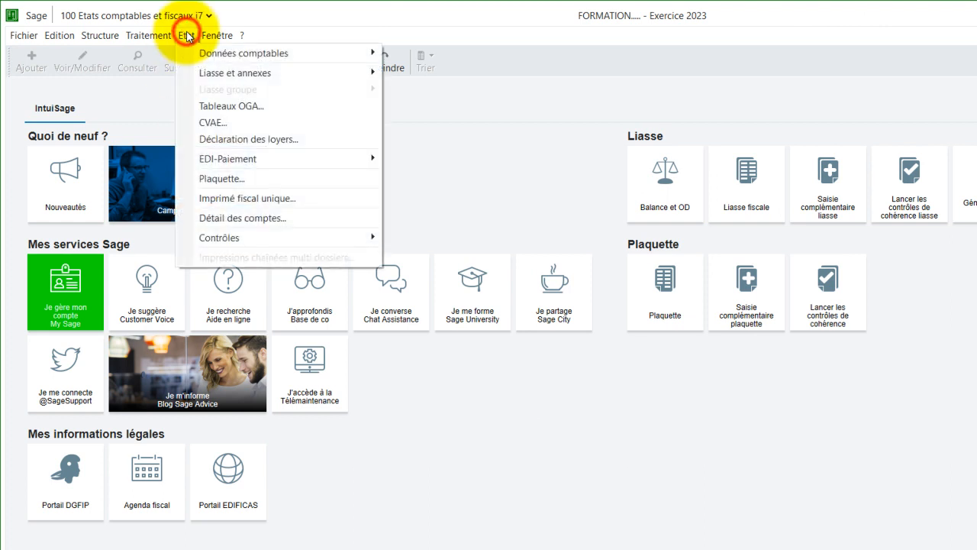
pyautogui.click(225, 220)
pyautogui.click(671, 359)
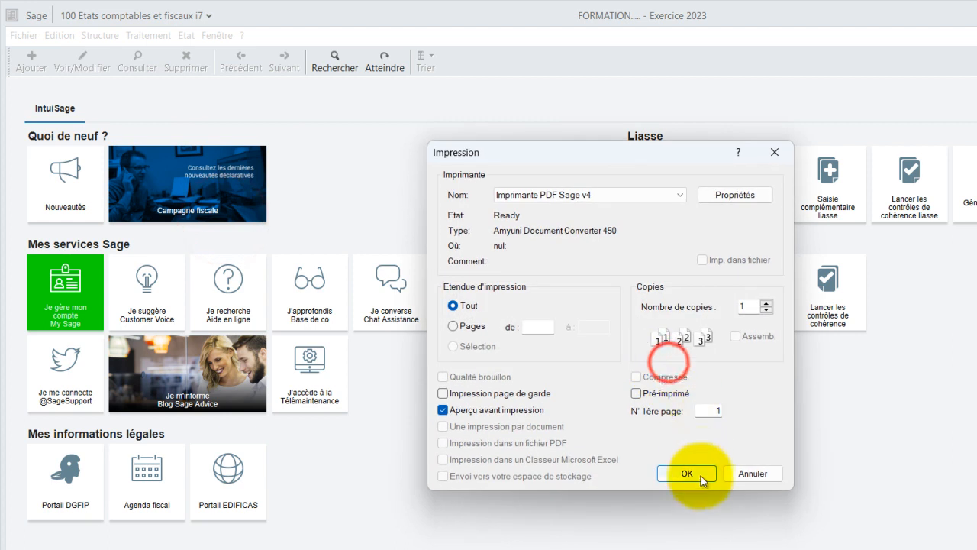
pyautogui.click(702, 475)
# Examine the account detail of the Bilan Actif (2050) at enlarged size, from fixed assets down to the general total.
pyautogui.click(598, 413)
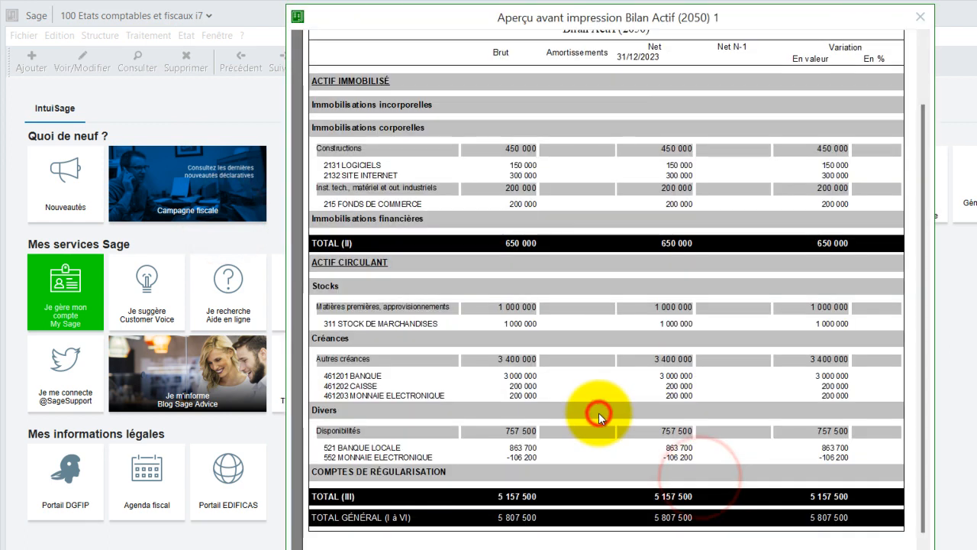
pyautogui.moveTo(923, 209); pyautogui.dragTo(924, 137)
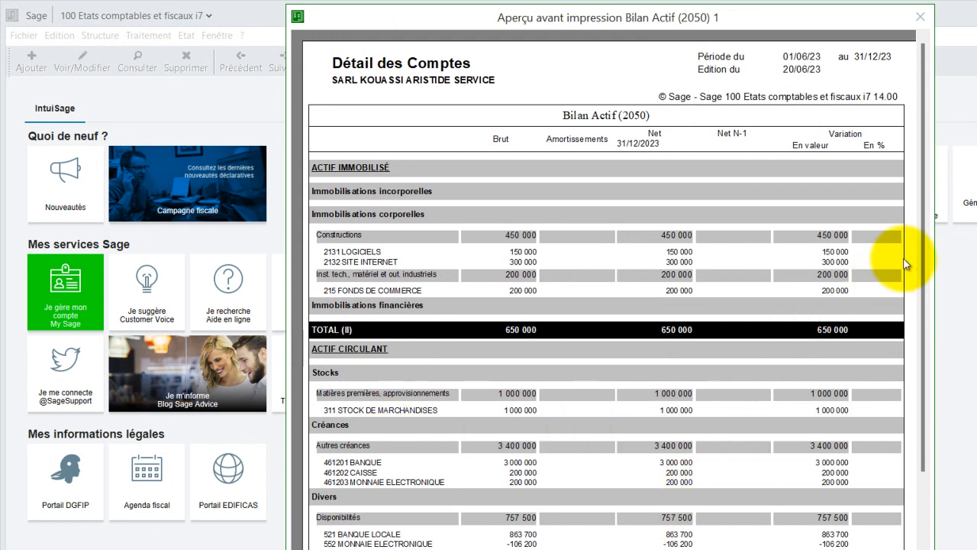
pyautogui.moveTo(924, 249); pyautogui.dragTo(948, 351)
pyautogui.click(587, 361)
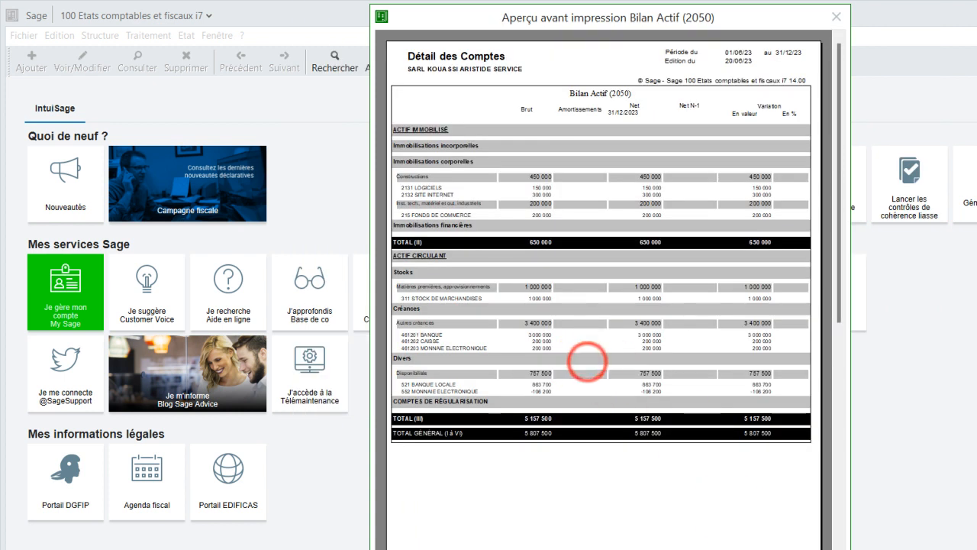
# Advance to the Bilan Passif (2051) and examine its equity and general total lines at enlarged size.
pyautogui.click(839, 548)
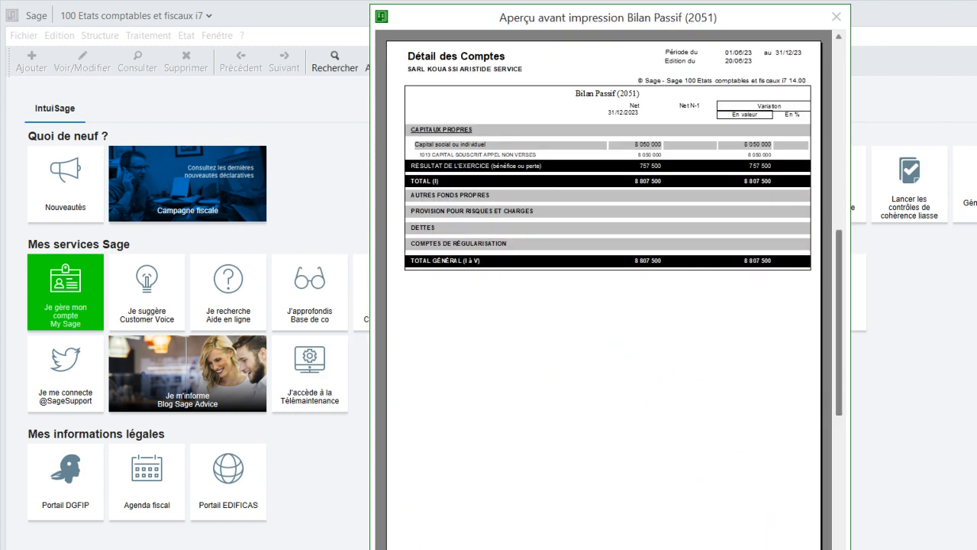
pyautogui.click(577, 252)
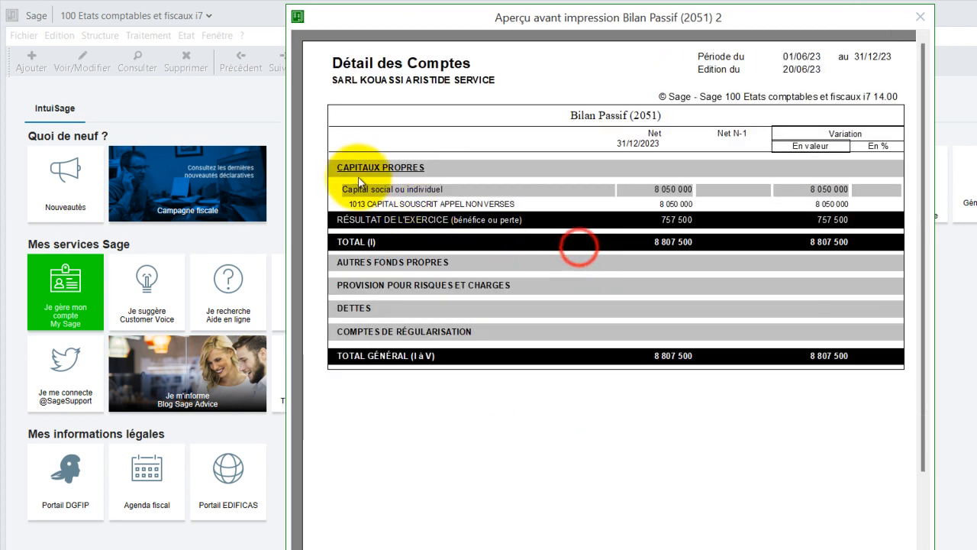
pyautogui.click(640, 282)
# Advance to the Compte de Résultat (2052) and examine the operating income, operating charges and result before tax at enlarged size.
pyautogui.scroll(-1, 641, 283)
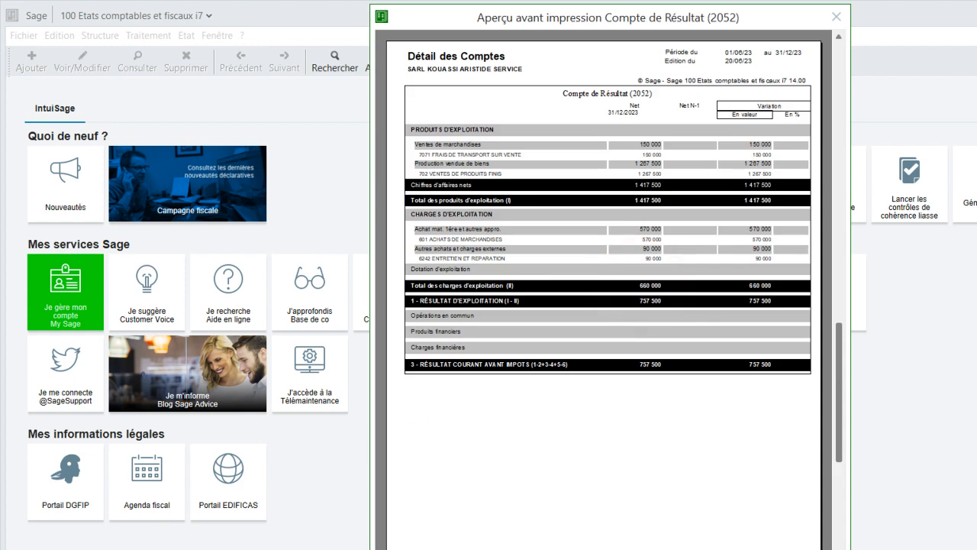
pyautogui.click(609, 213)
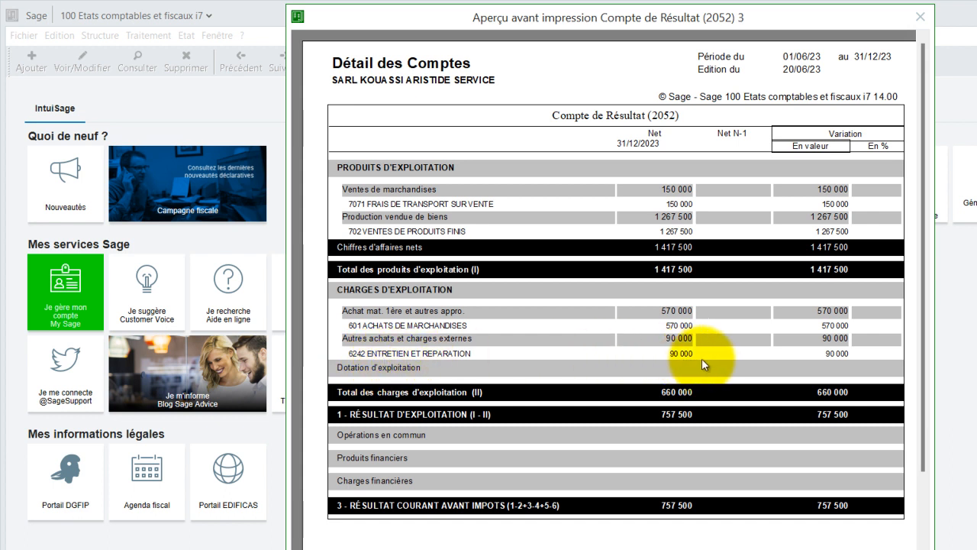
pyautogui.click(643, 367)
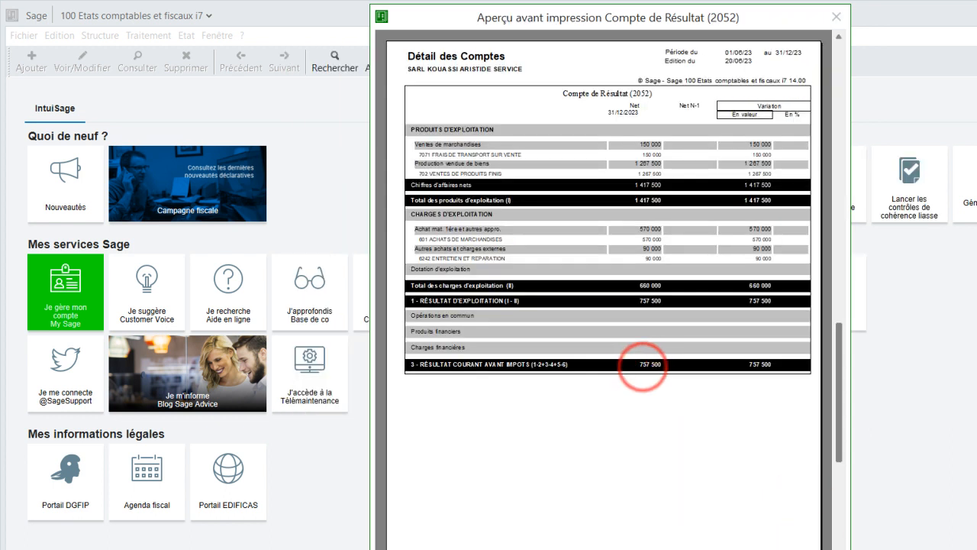
# Examine the totals and profit or loss on the Compte de Résultat (2053) at enlarged size, and close the account detail preview.
pyautogui.click(839, 547)
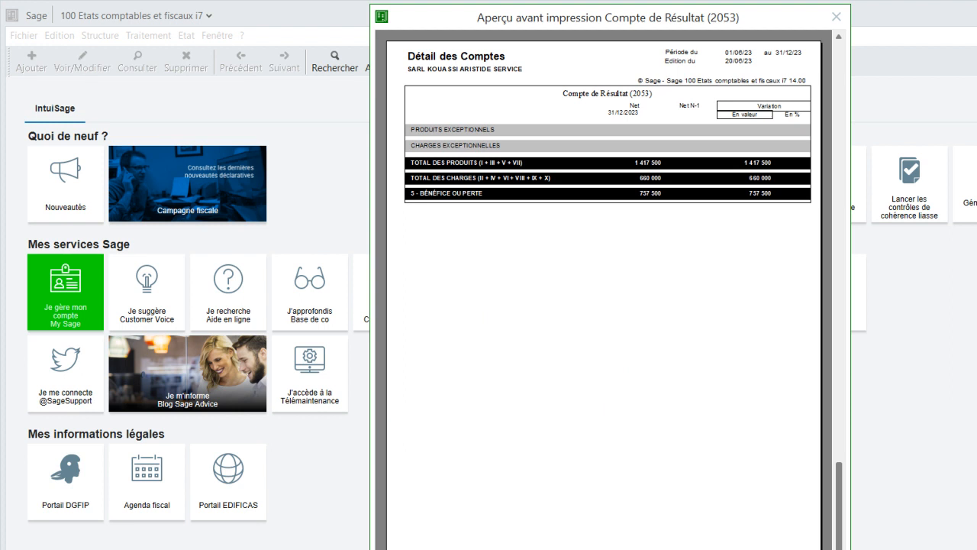
pyautogui.click(649, 214)
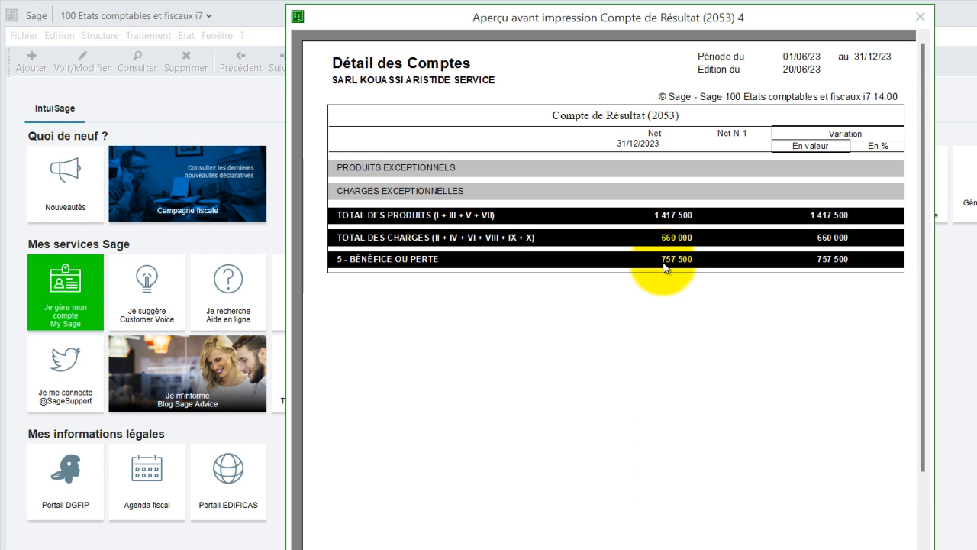
pyautogui.click(710, 254)
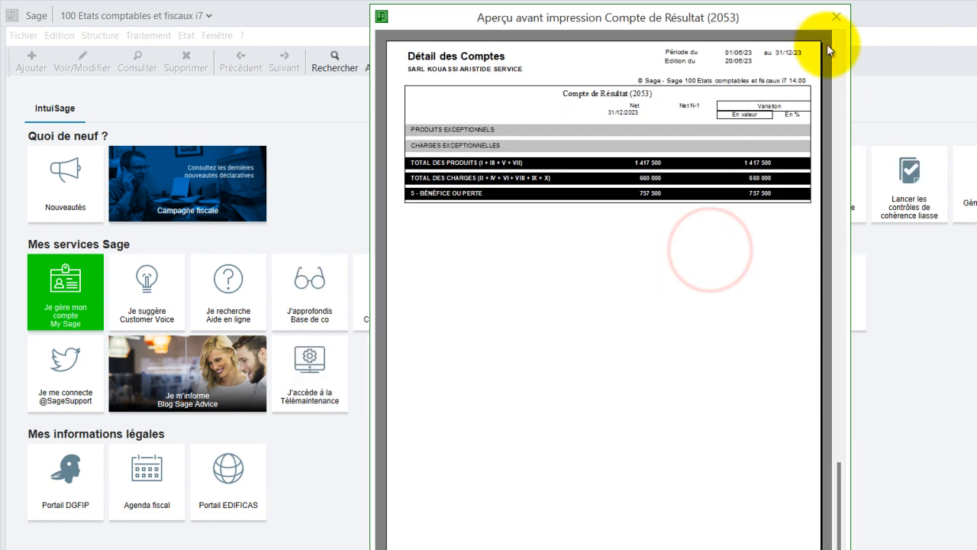
pyautogui.click(837, 18)
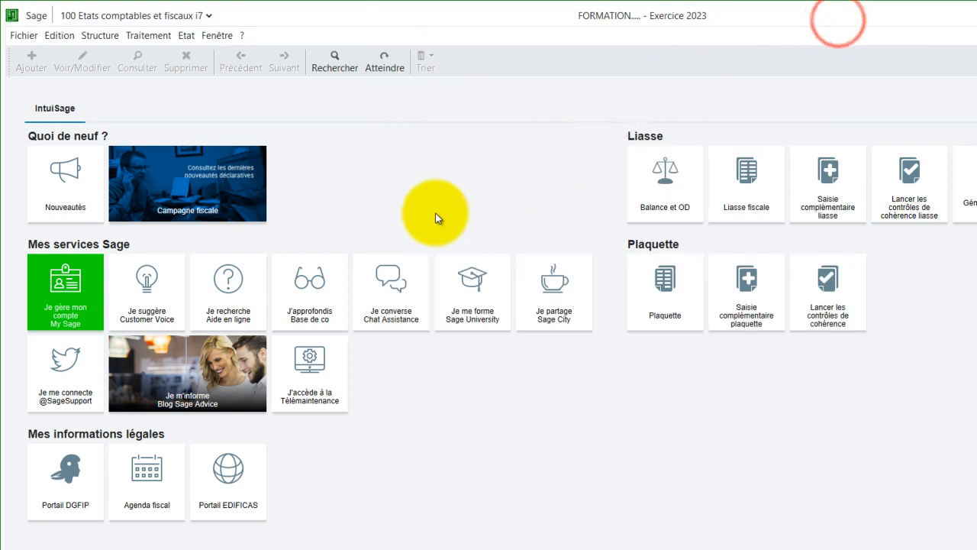